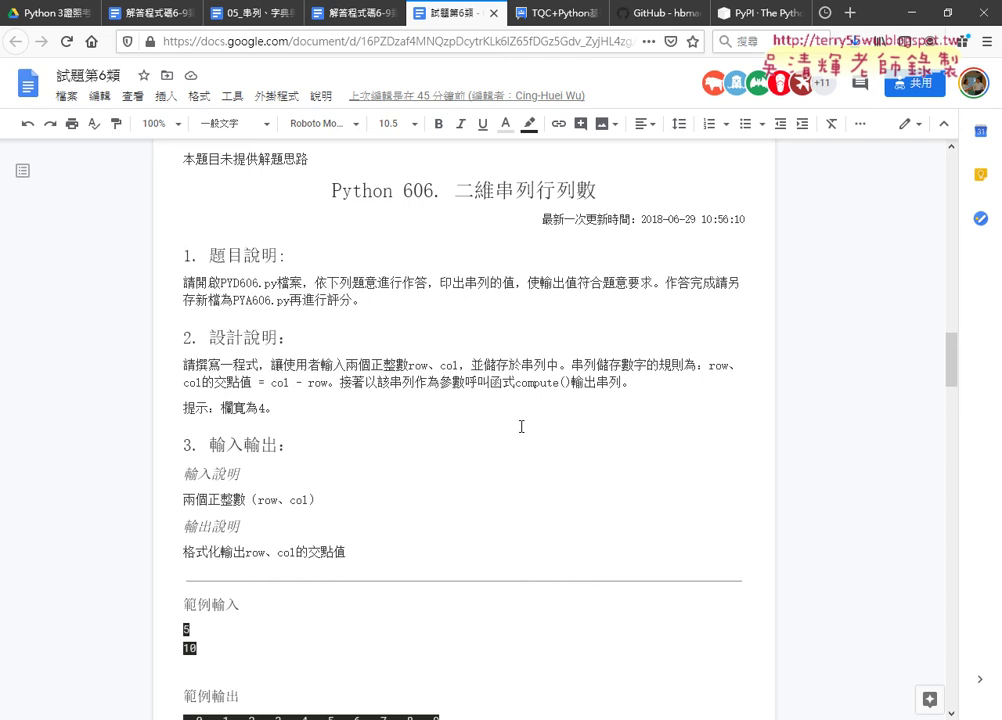
Step: Highlight 二維 and 行列數 in the task title, then row, col and 串列 in the description
drag(455, 193, 495, 195)
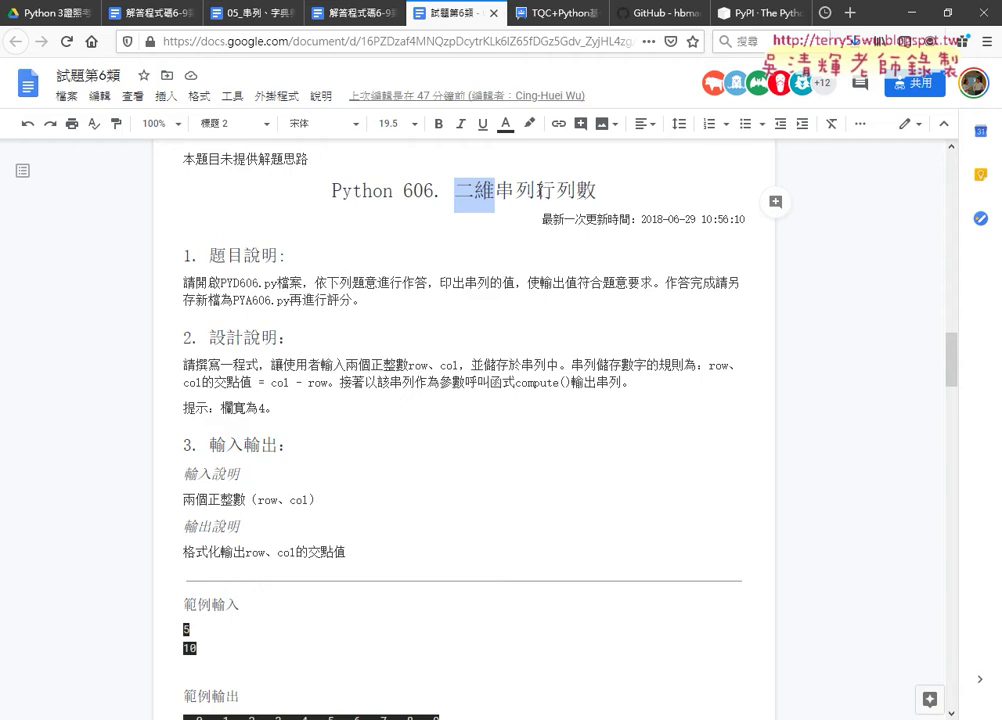
drag(596, 191, 536, 191)
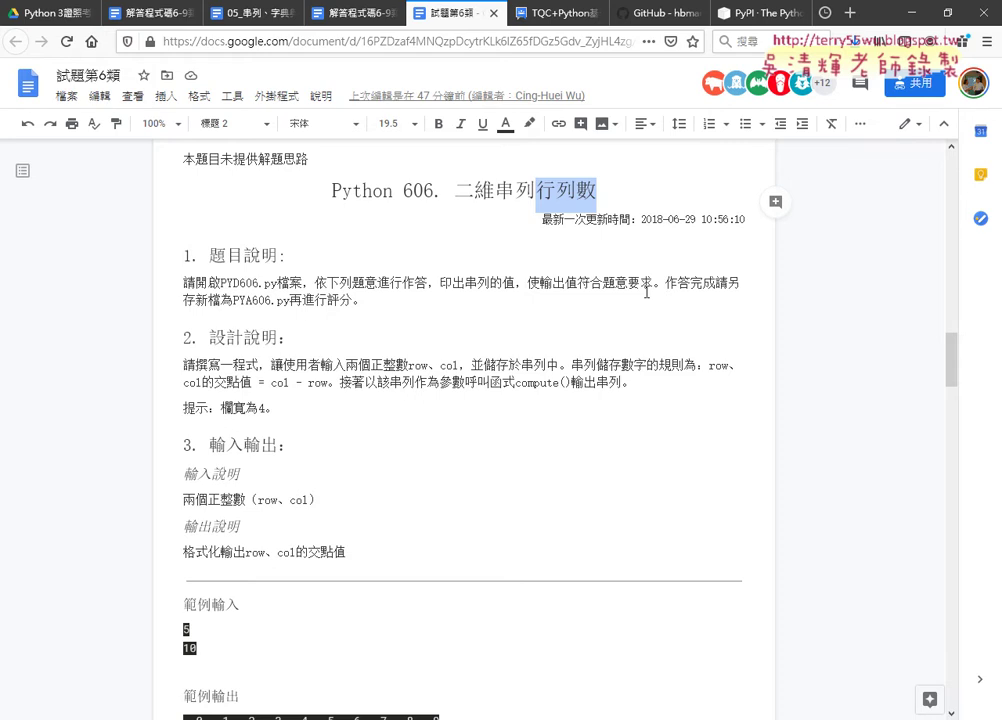
scroll(586, 332, down, 1)
scroll(586, 332, down, 1)
scroll(585, 333, up, 1)
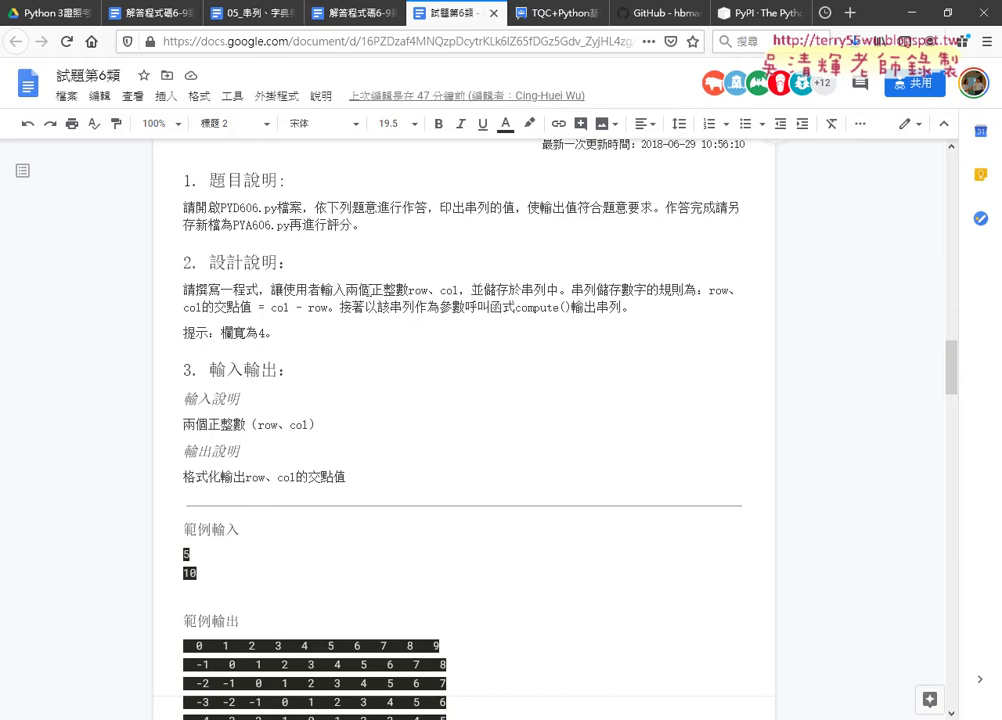
drag(372, 290, 460, 291)
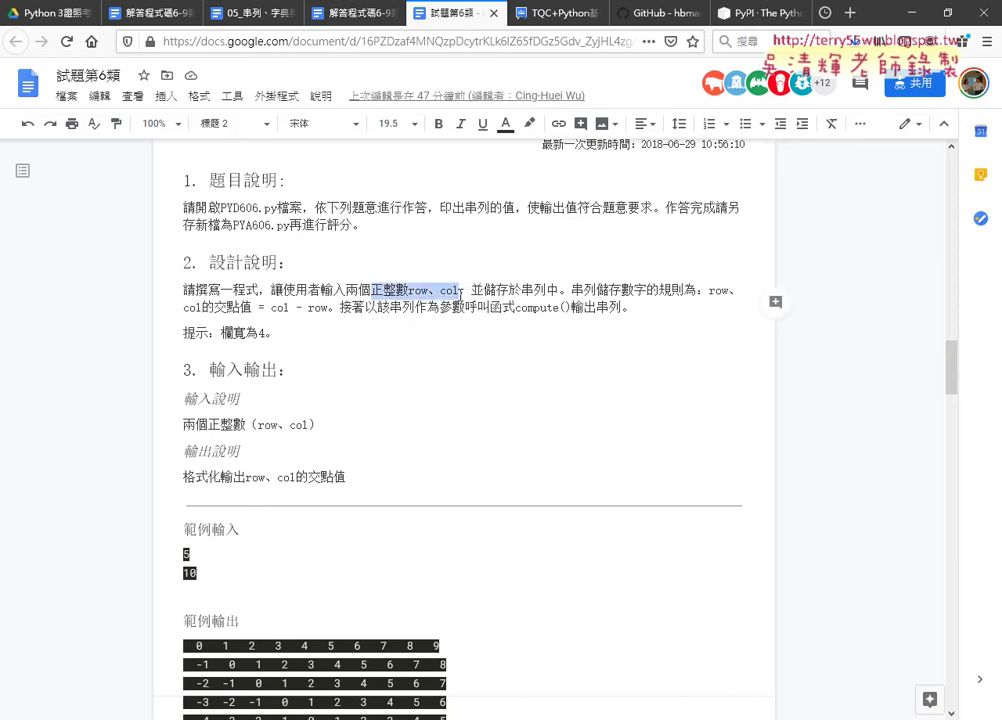
click(416, 290)
double_click(416, 290)
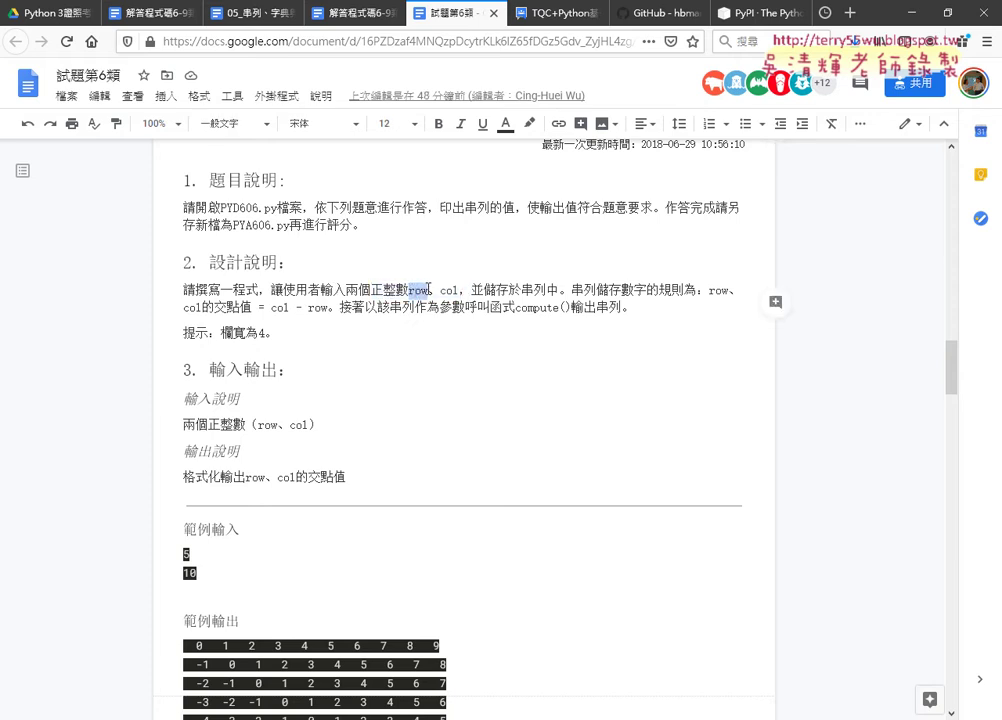
double_click(449, 290)
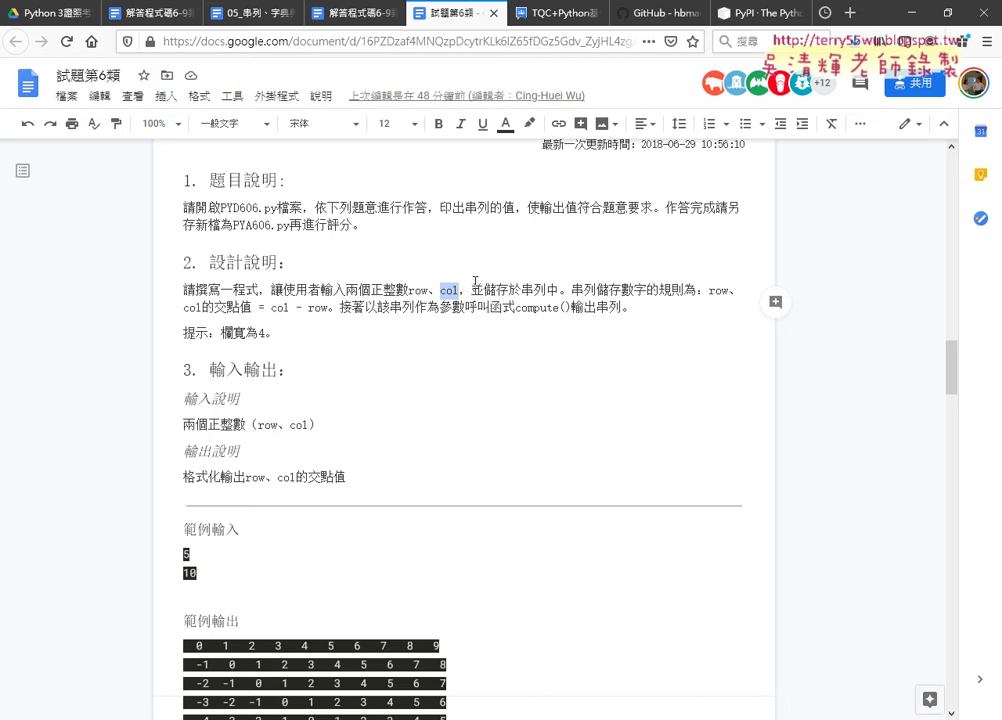
double_click(535, 290)
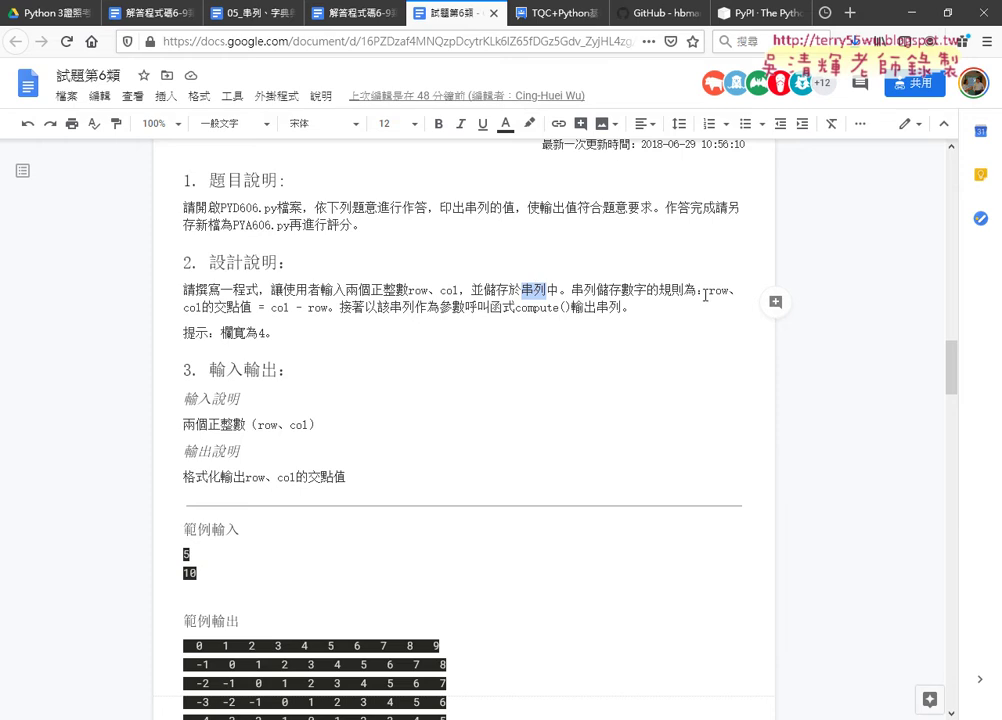
Step: Highlight the col - row rule and the start of the first two sample output rows
scroll(705, 288, down, 1)
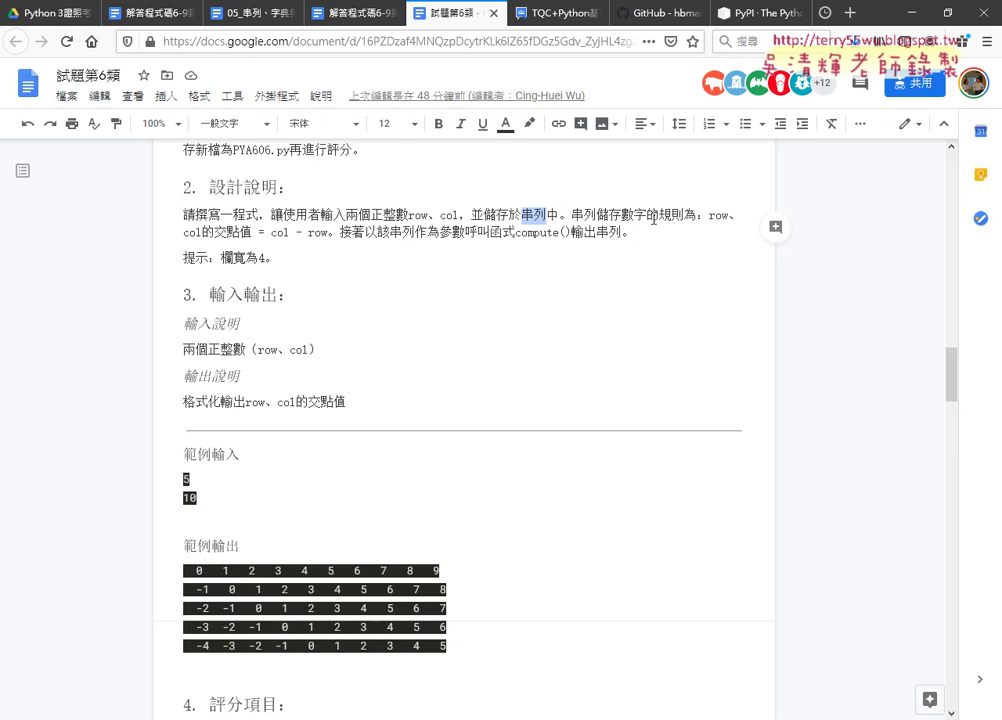
drag(270, 232, 327, 231)
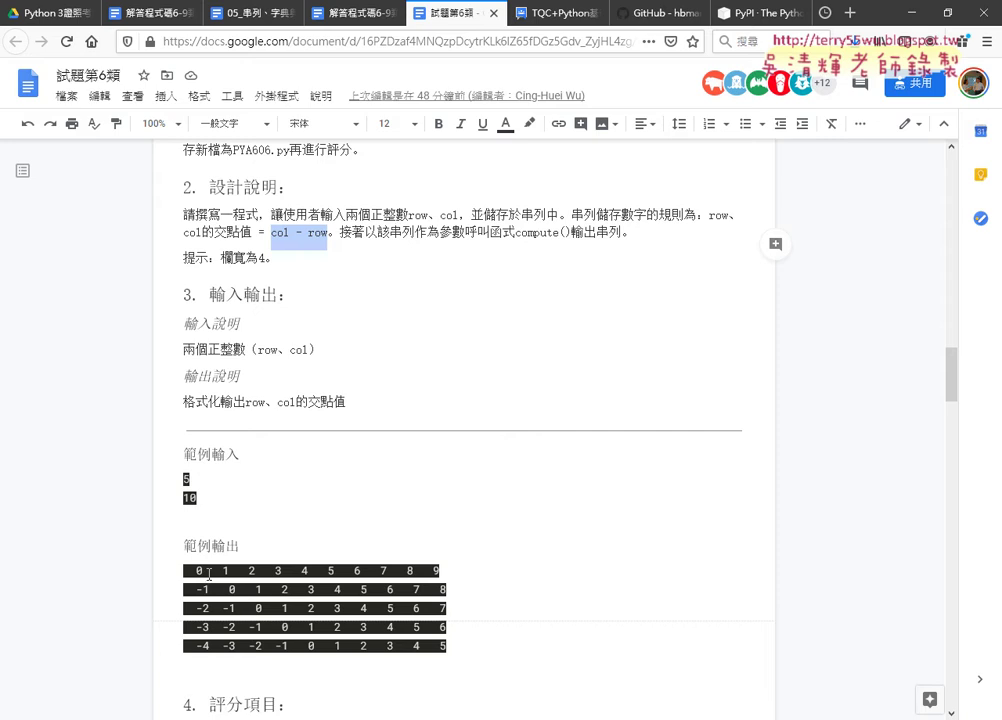
drag(207, 571, 181, 573)
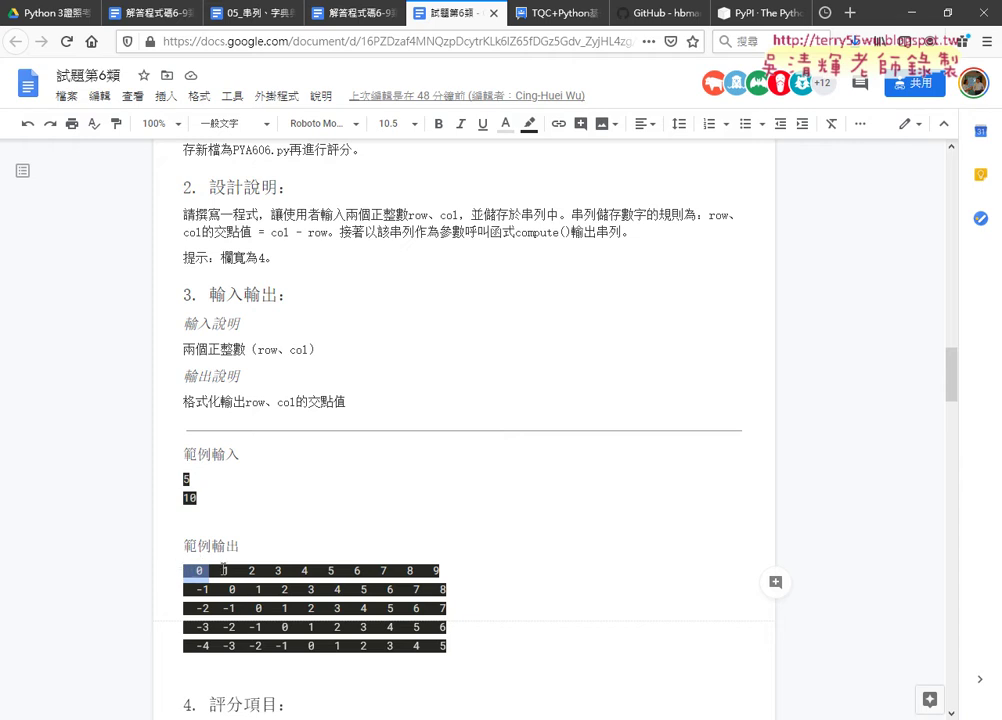
drag(222, 571, 236, 571)
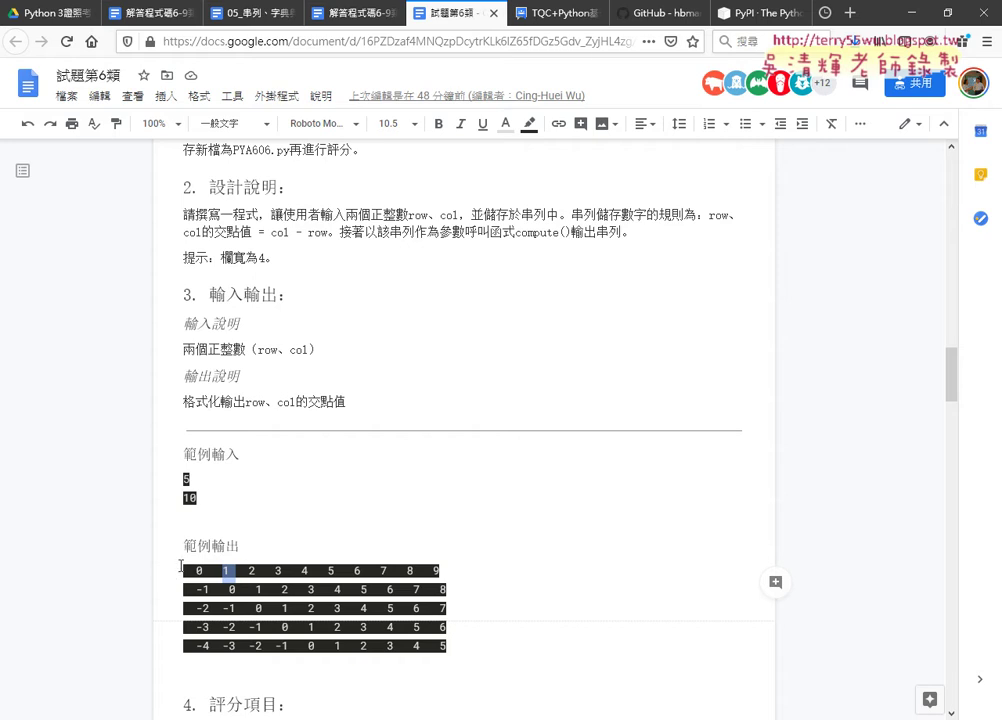
drag(184, 570, 459, 570)
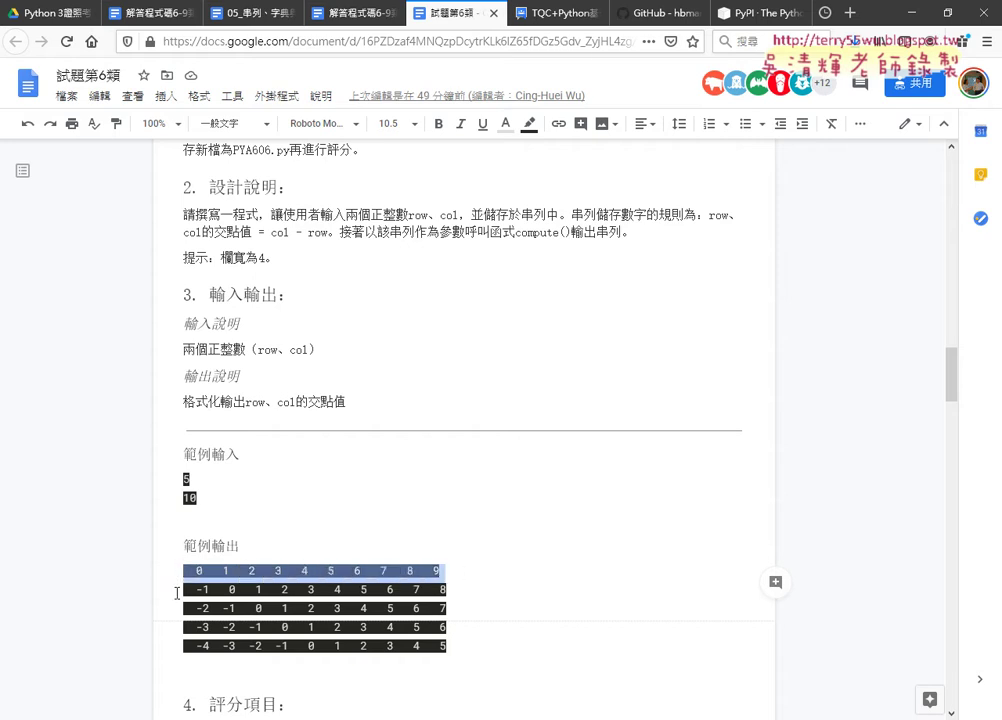
drag(183, 590, 209, 590)
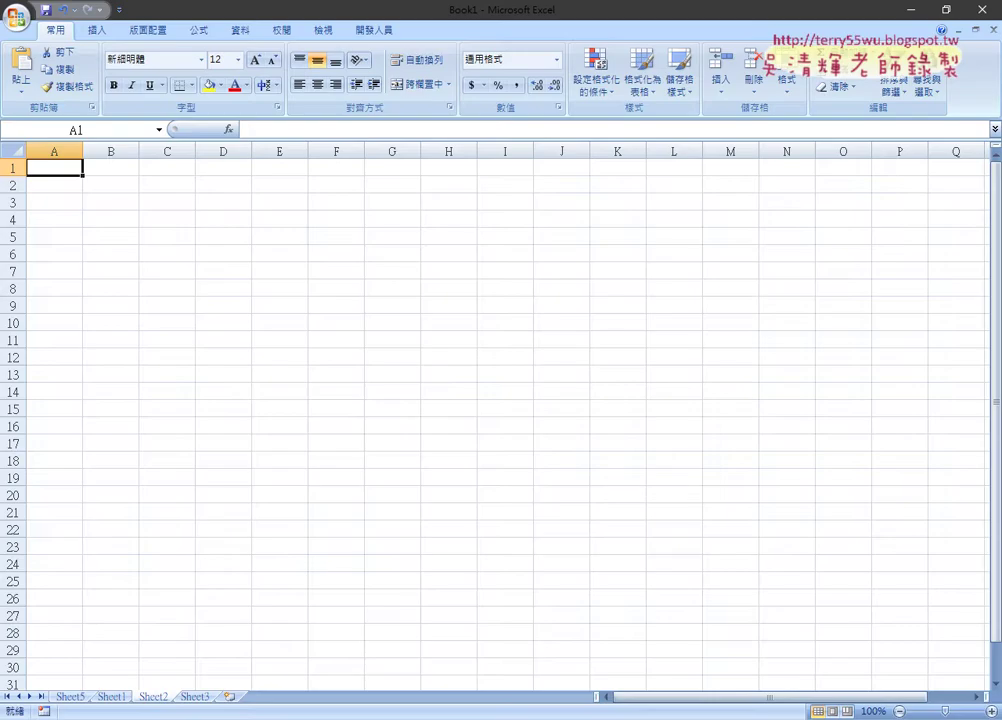
Step: Enter =COLUMN() in cell A1 from the Lookup & Reference category so it shows 1
click(990, 711)
click(990, 711)
click(990, 711)
click(990, 711)
click(990, 711)
click(990, 711)
click(990, 711)
click(990, 711)
click(990, 711)
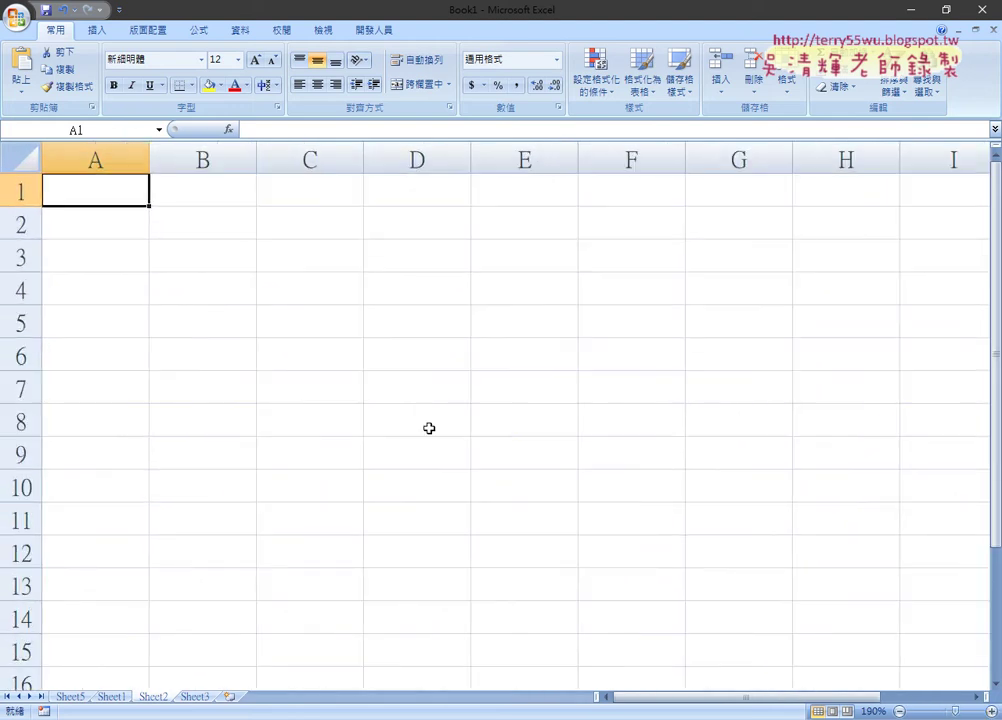
click(228, 130)
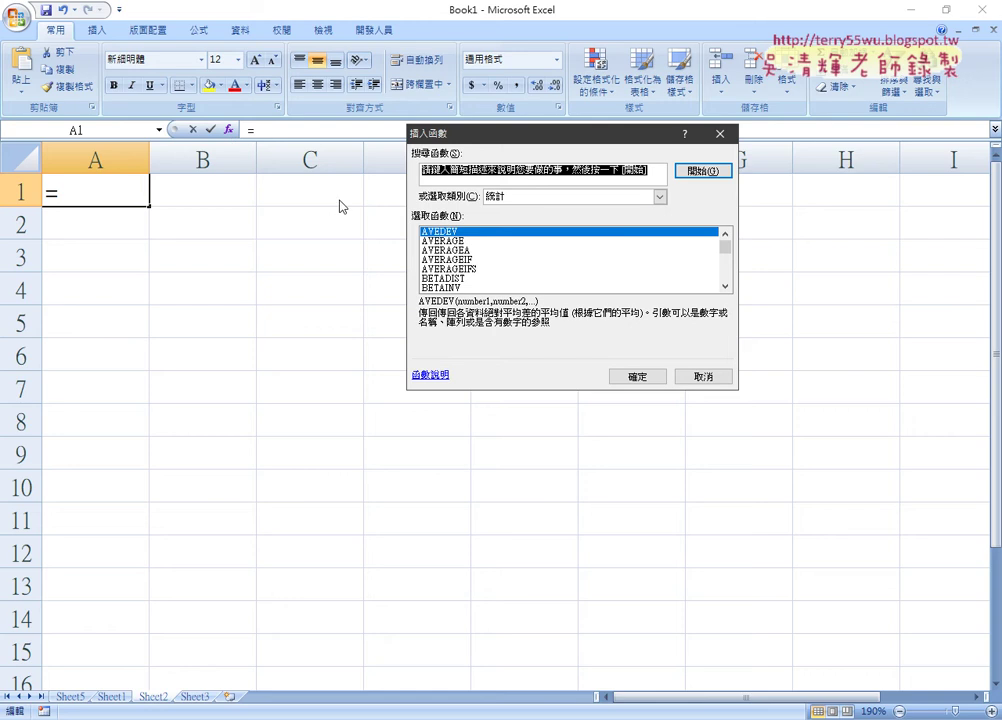
click(521, 197)
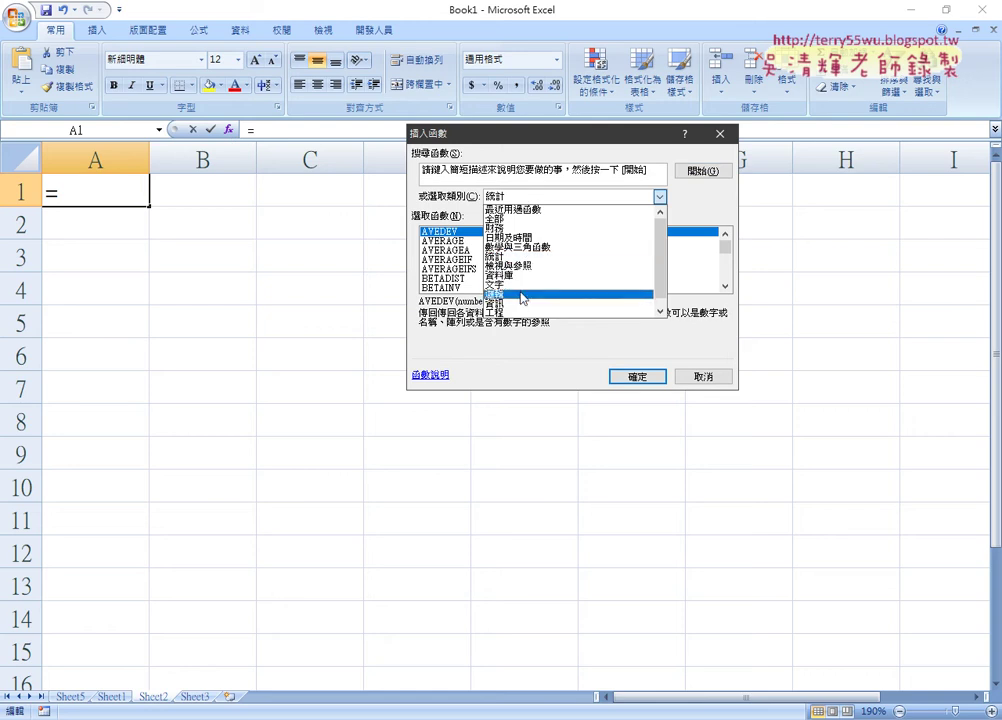
click(522, 266)
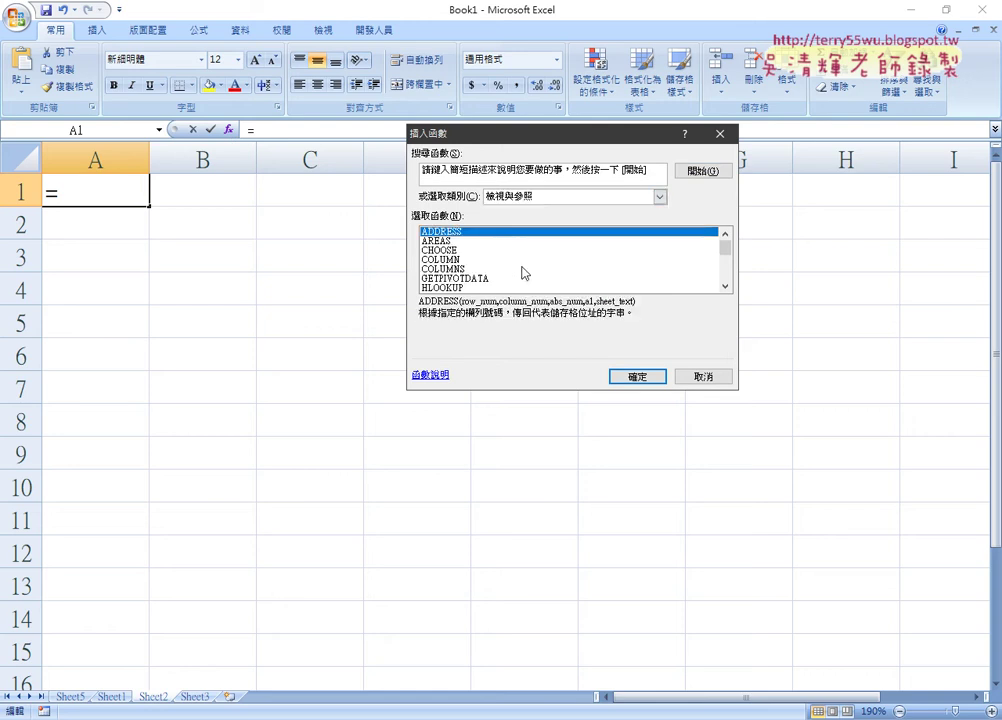
click(453, 261)
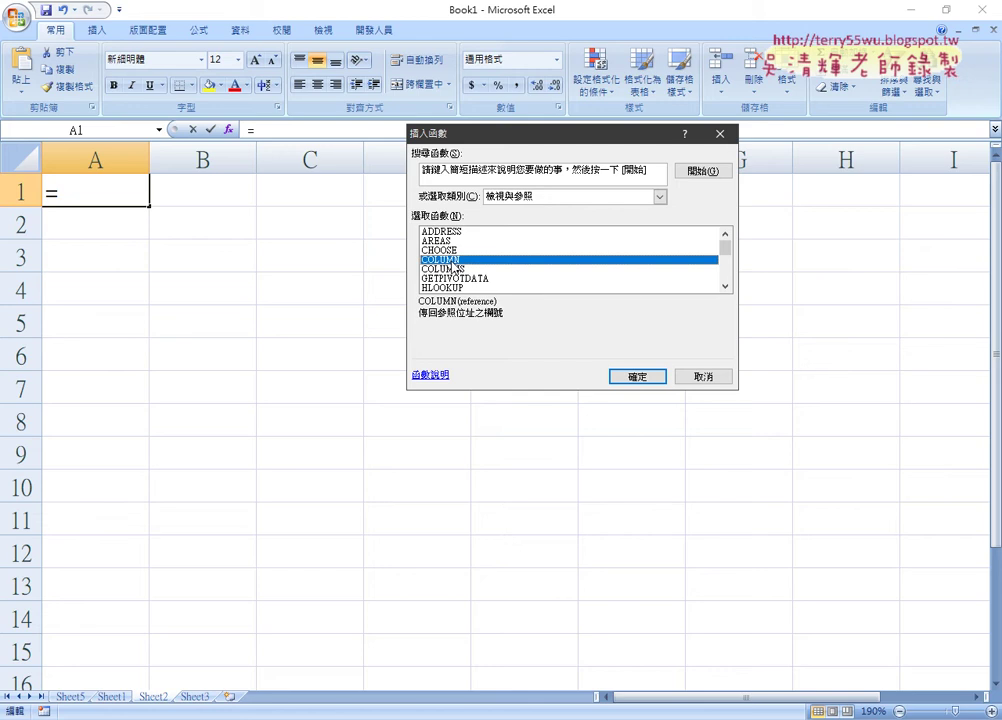
click(637, 376)
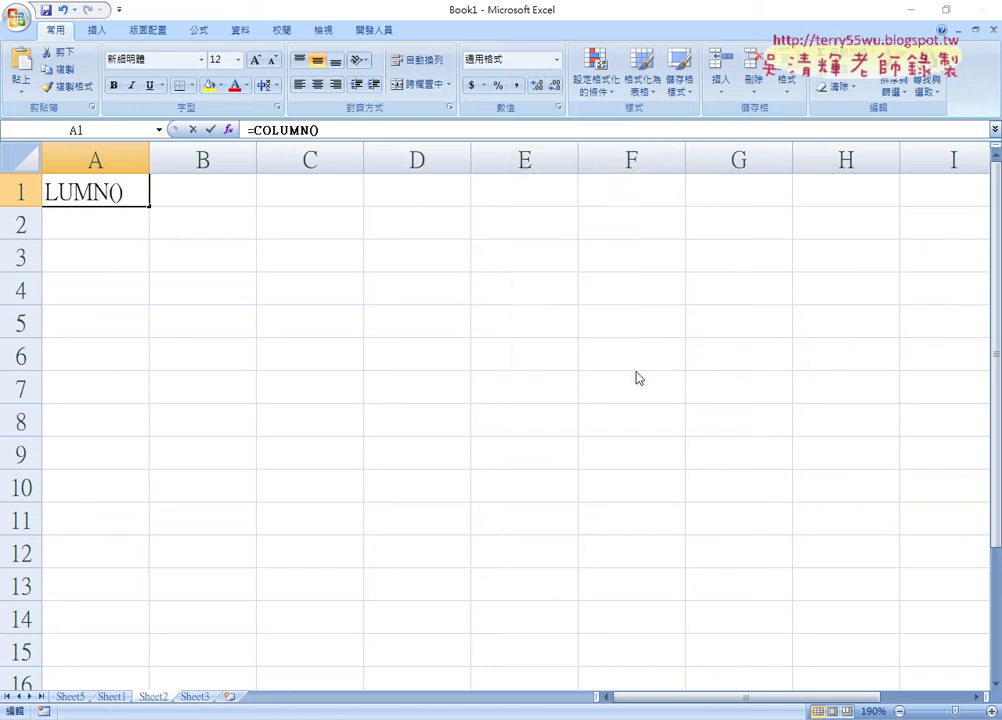
click(680, 331)
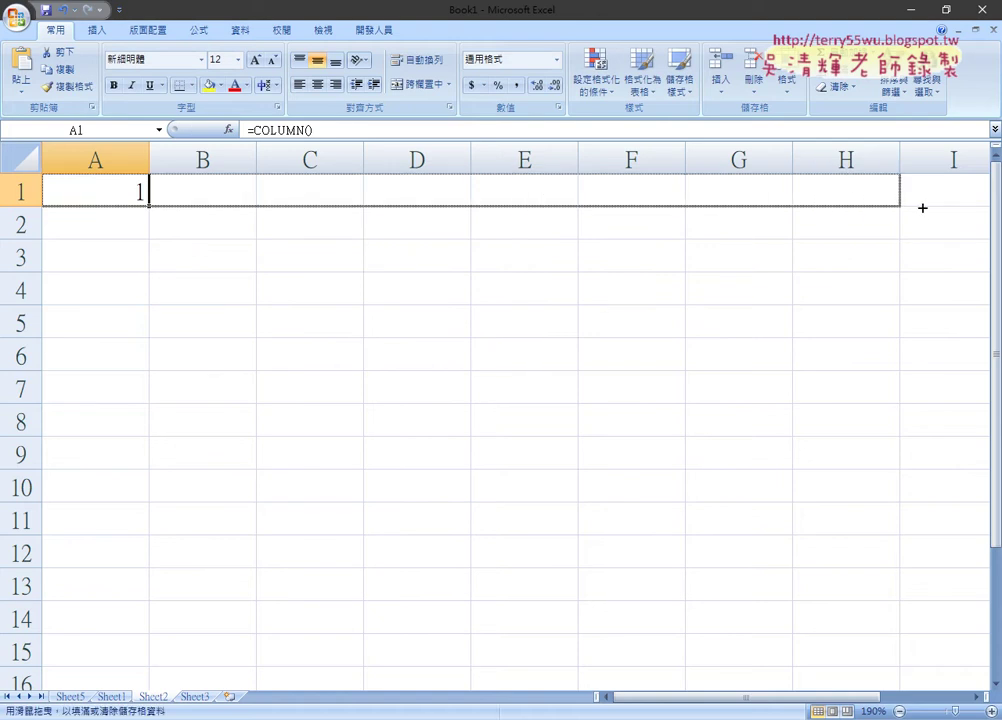
Step: Fill =COLUMN() across A1:J1 and down to row 5, each row reading 1 to 10
drag(153, 206, 920, 208)
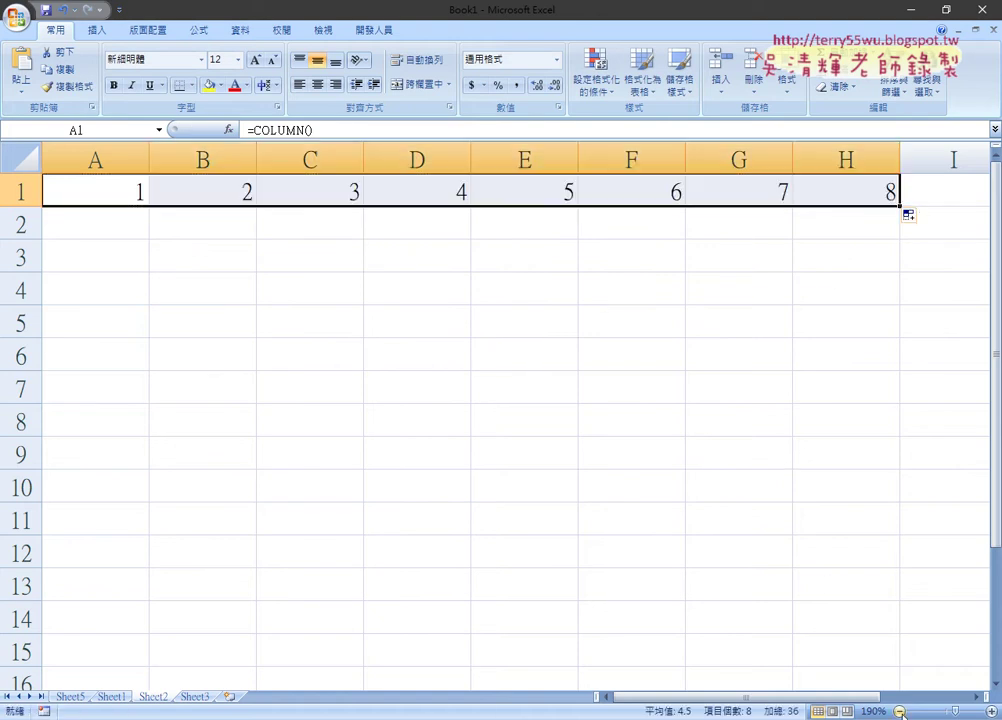
ctrl+scroll(708, 558, down, 1)
ctrl+scroll(705, 558, down, 1)
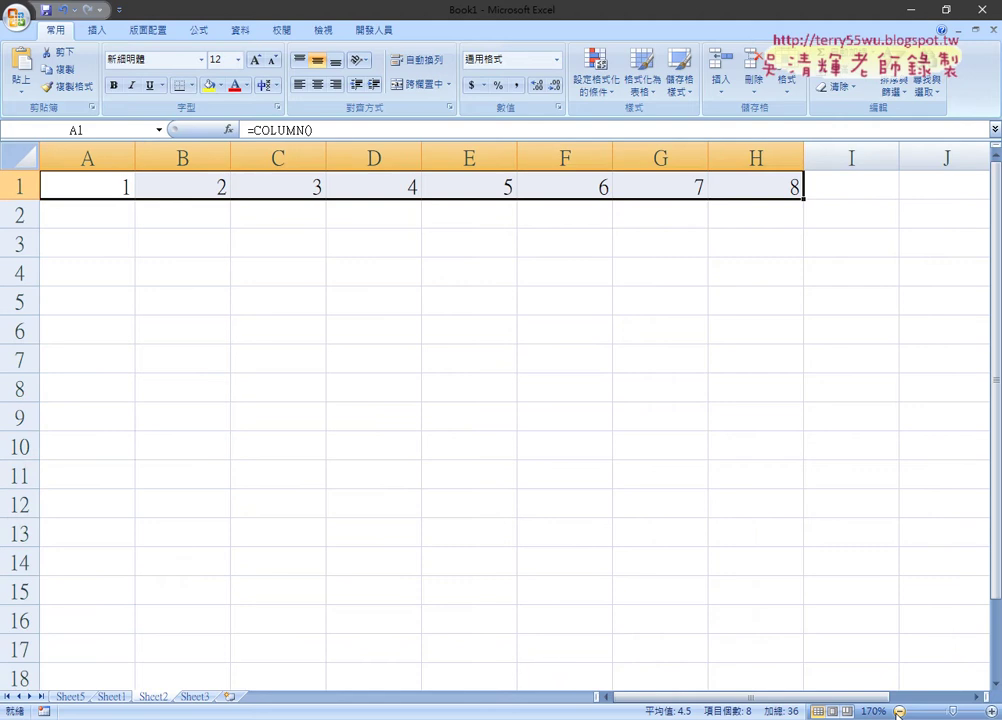
drag(806, 199, 984, 206)
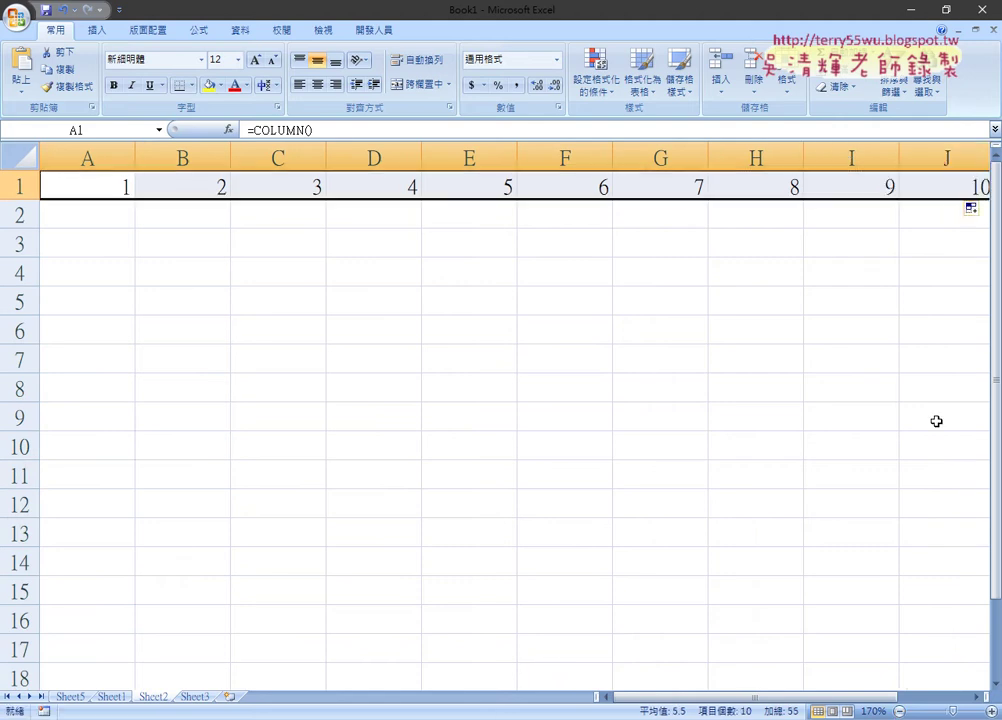
click(898, 711)
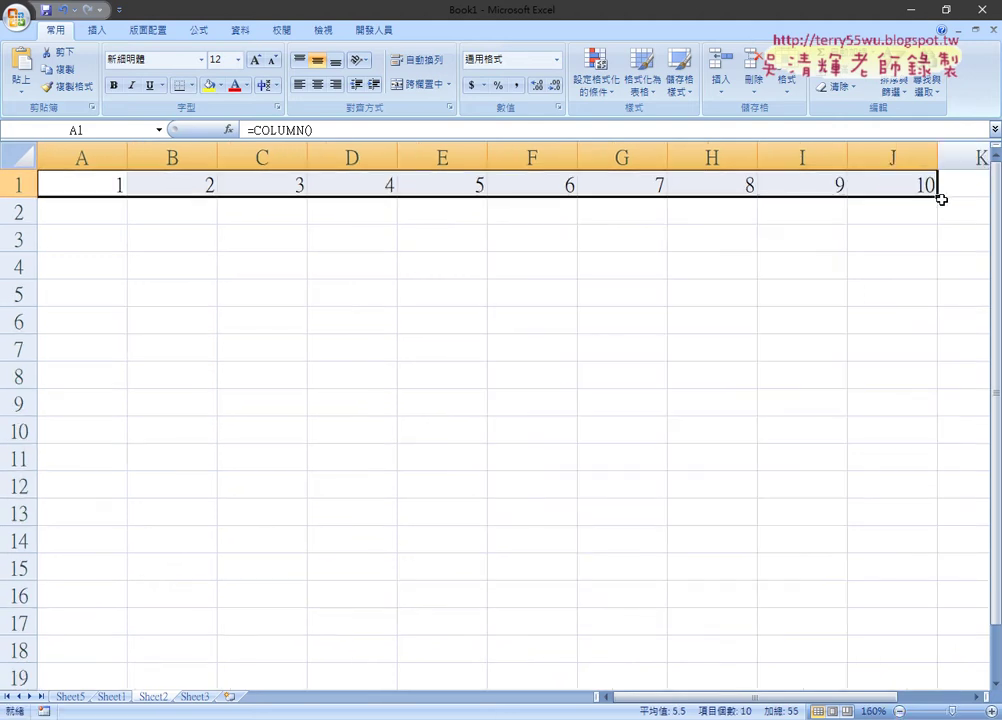
mouse_move(937, 197)
mouse_down()
mouse_move(924, 328)
mouse_move(919, 305)
mouse_up()
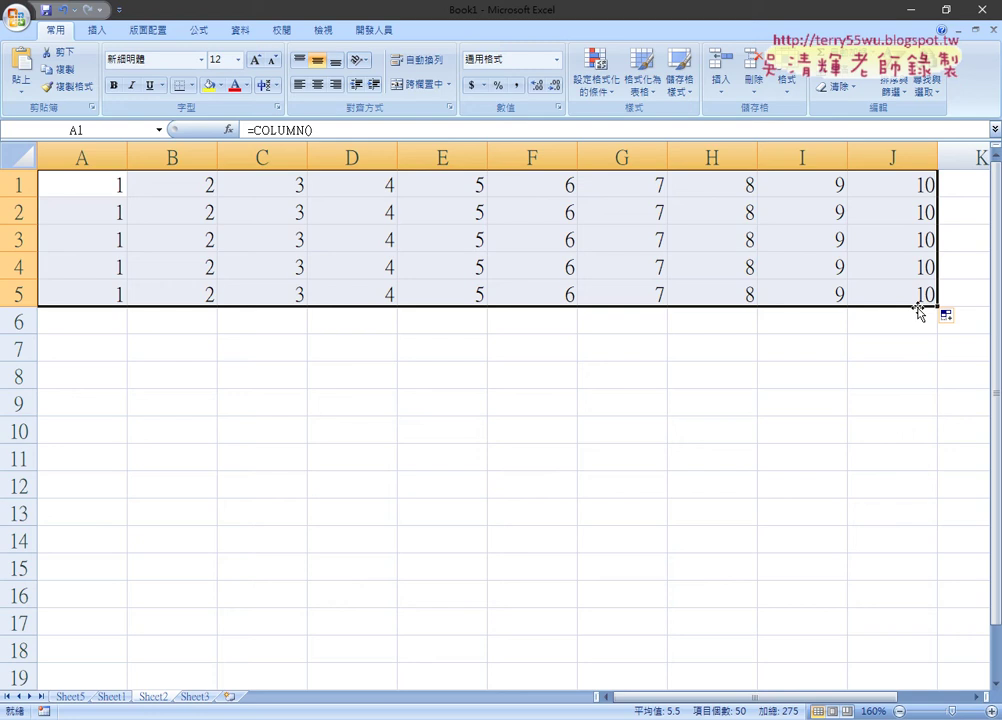
Step: Change A1's formula to =COLUMN()-ROW() and copy it across to J1
click(96, 183)
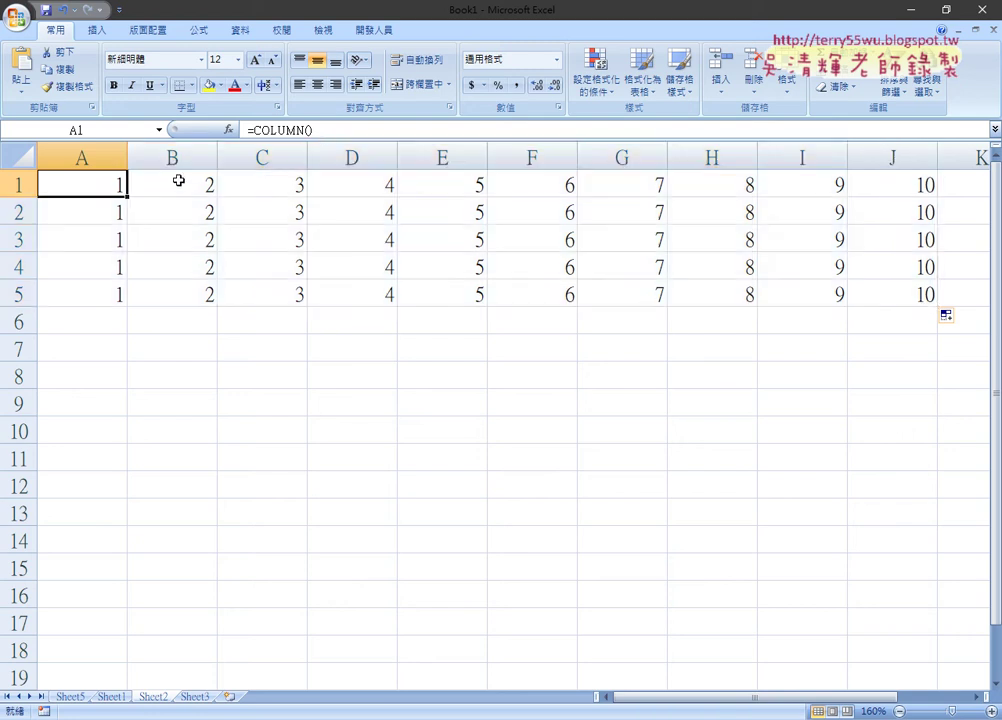
click(330, 131)
click(332, 130)
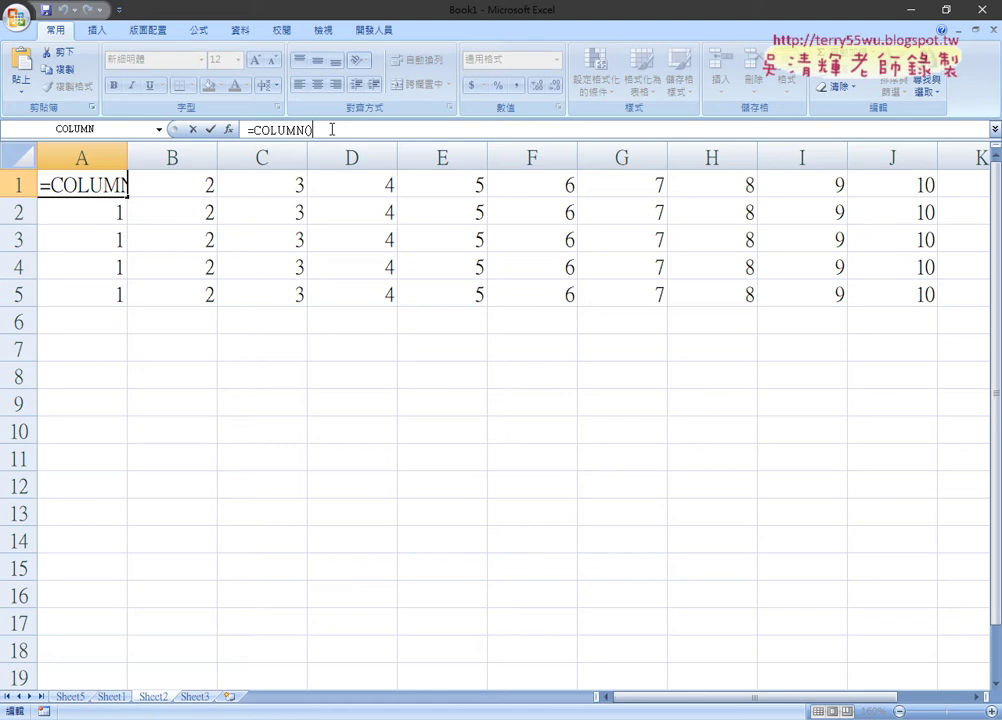
text(-)
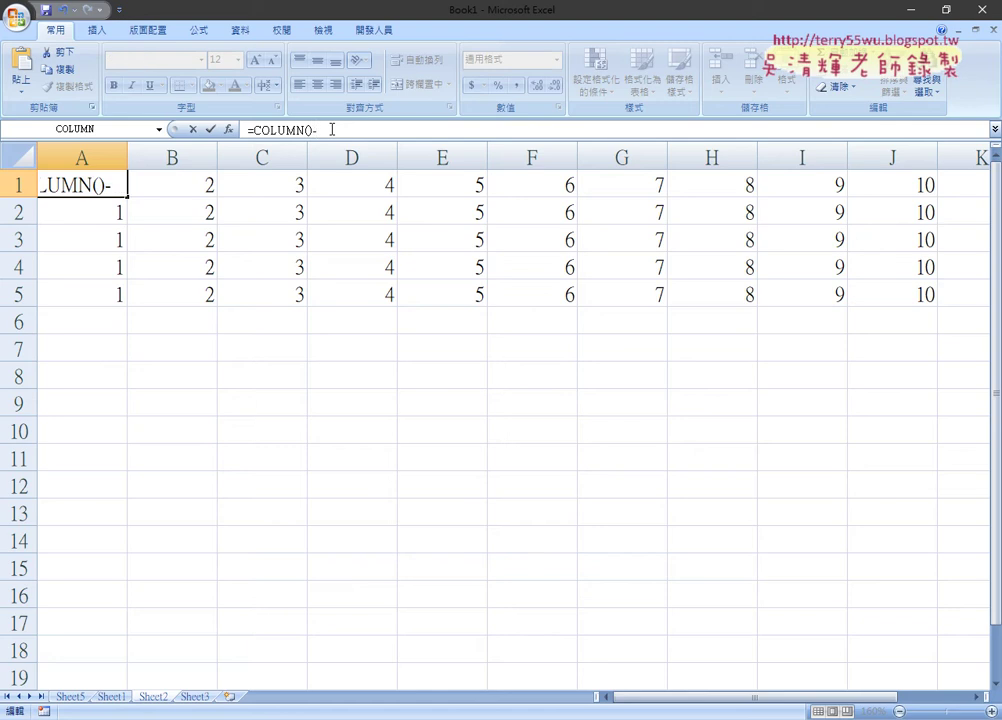
text(ro)
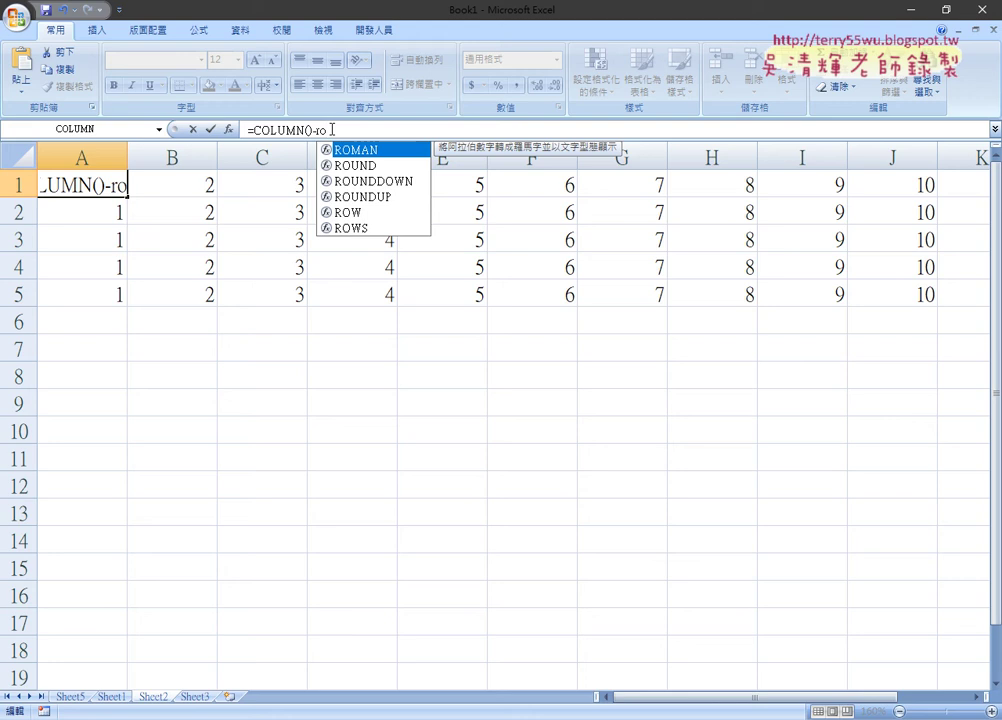
text(w())
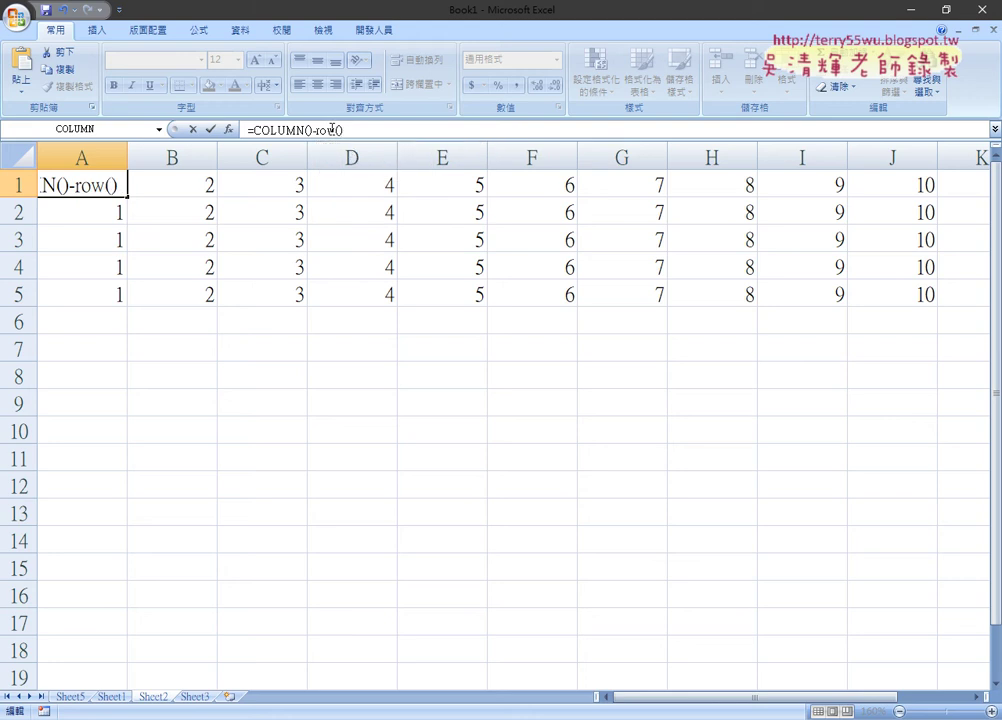
click(210, 129)
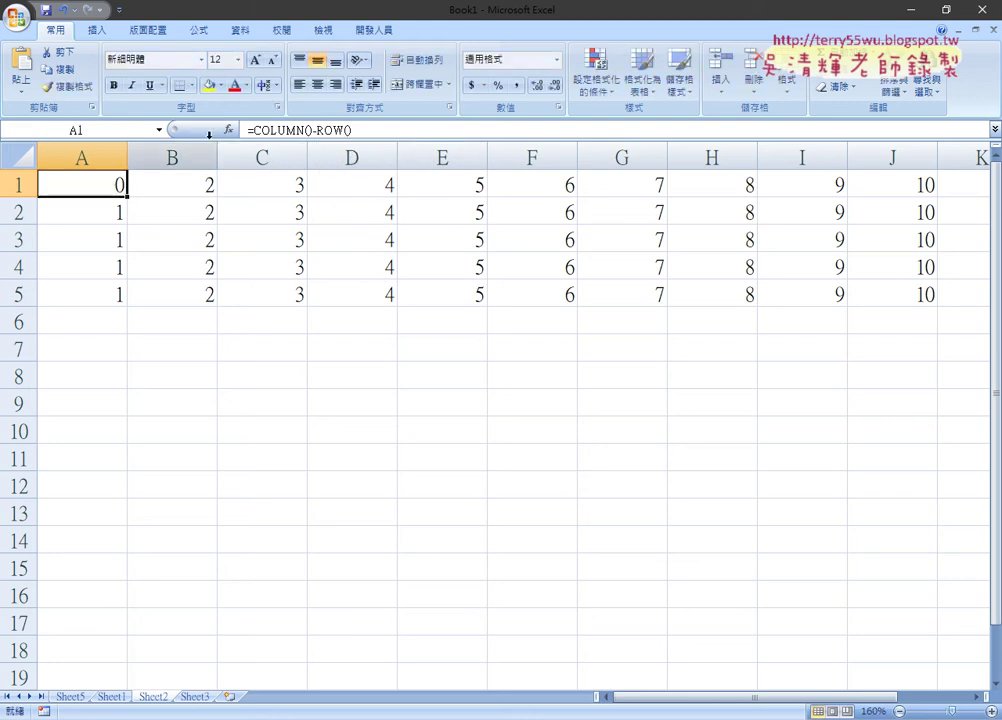
mouse_move(127, 196)
mouse_down()
mouse_move(942, 218)
mouse_move(948, 206)
mouse_move(925, 302)
mouse_up()
Step: Fill the formula down to row 5 and zoom out so A1:J5 sits beside the sample output
double_click(470, 7)
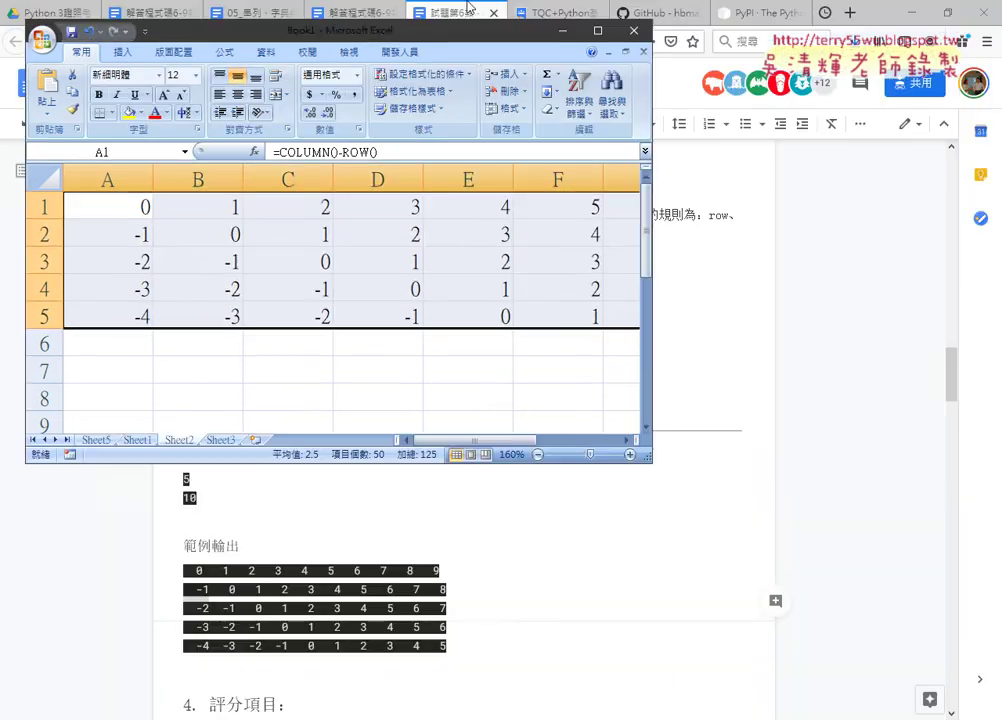
drag(364, 34, 470, 100)
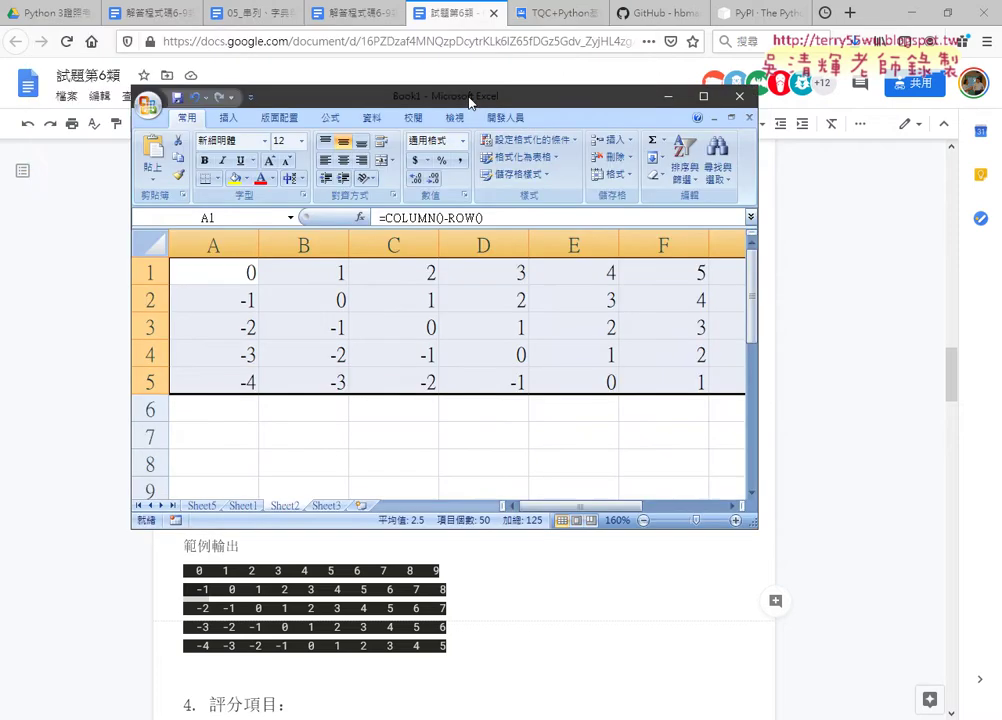
click(643, 521)
click(643, 521)
click(643, 521)
click(643, 521)
click(643, 521)
click(643, 521)
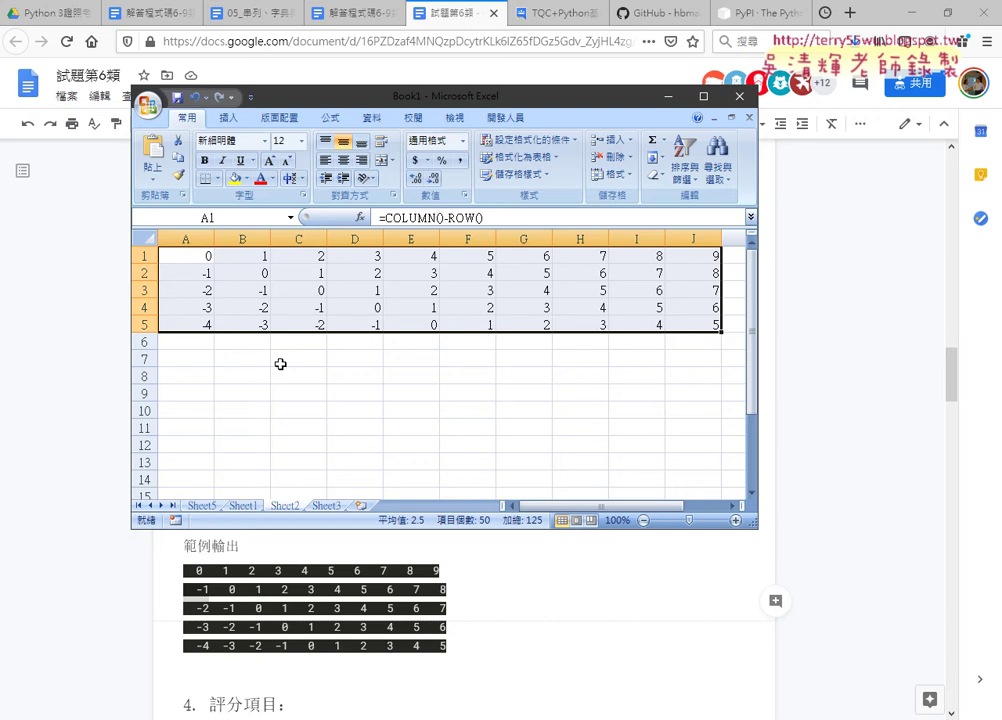
Step: Open the Visual Basic editor and insert an empty Module1 into VBAProject (Book1), then return to the document
click(505, 117)
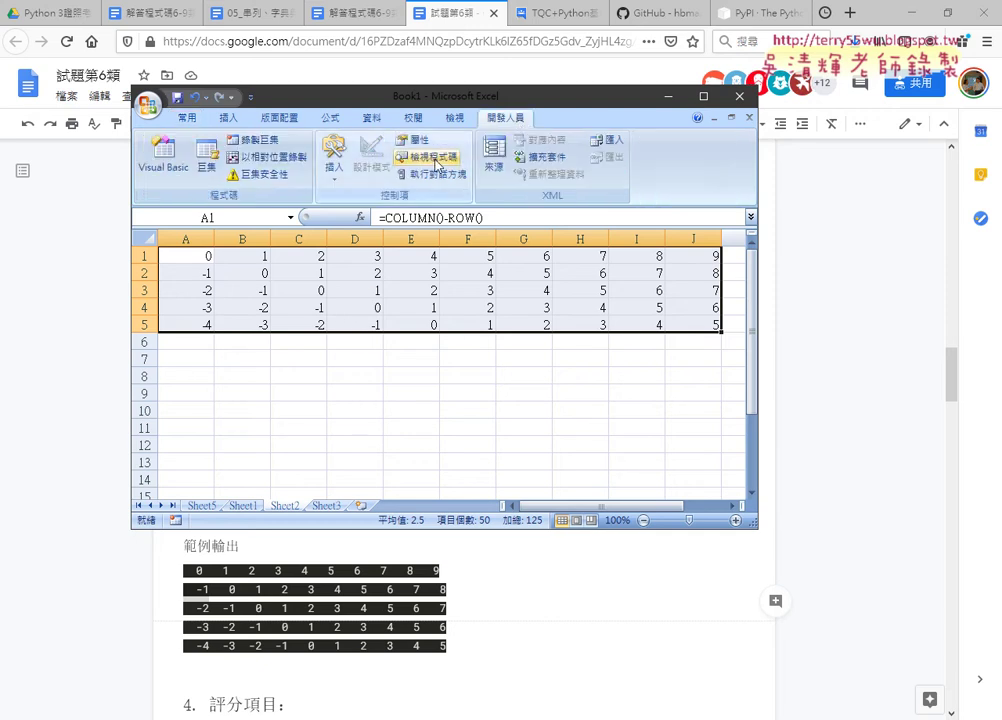
click(163, 155)
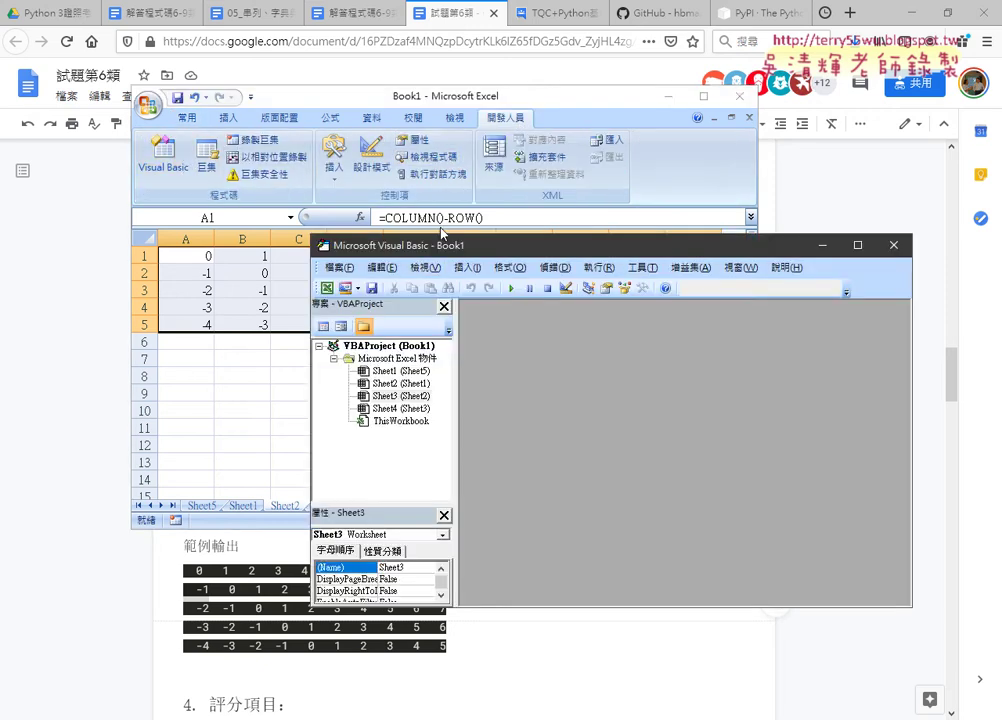
drag(441, 245, 369, 93)
right_click(306, 194)
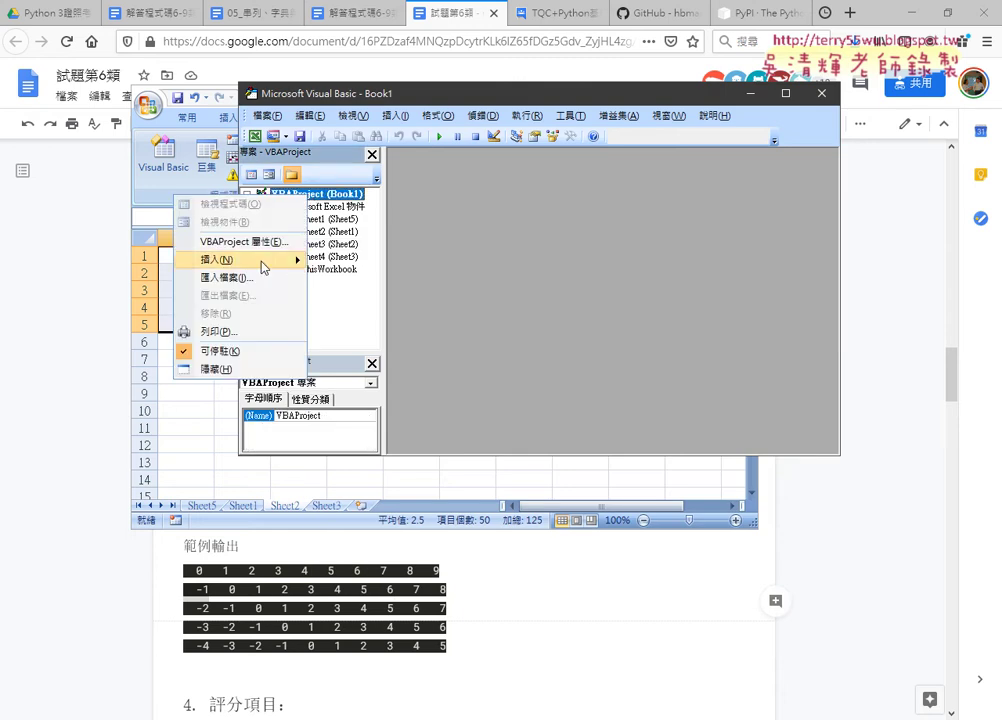
click(105, 278)
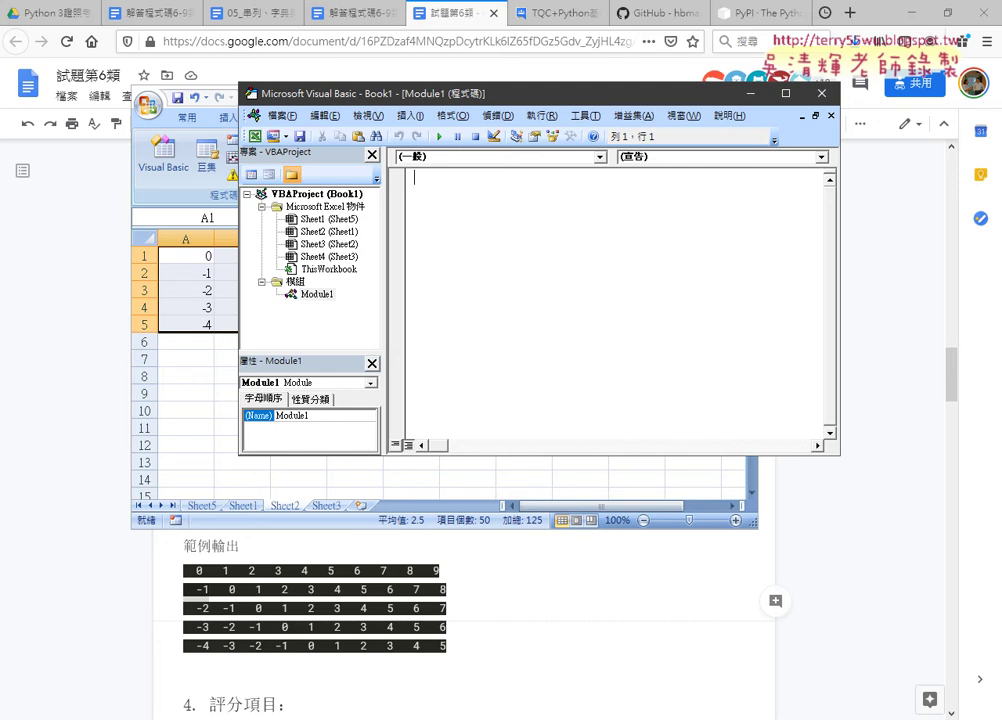
key(alt+Tab)
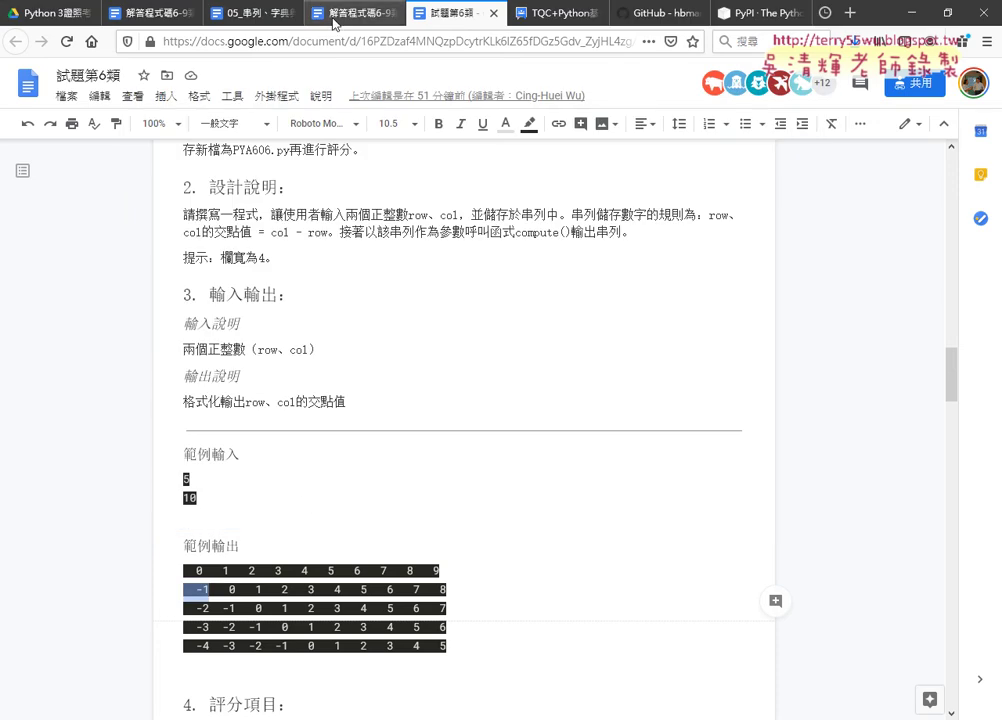
Step: Copy the VBA Sub block from the 解答程式碼6-9類 answer document, then return to the VBA editor
click(333, 22)
scroll(514, 389, down, 1)
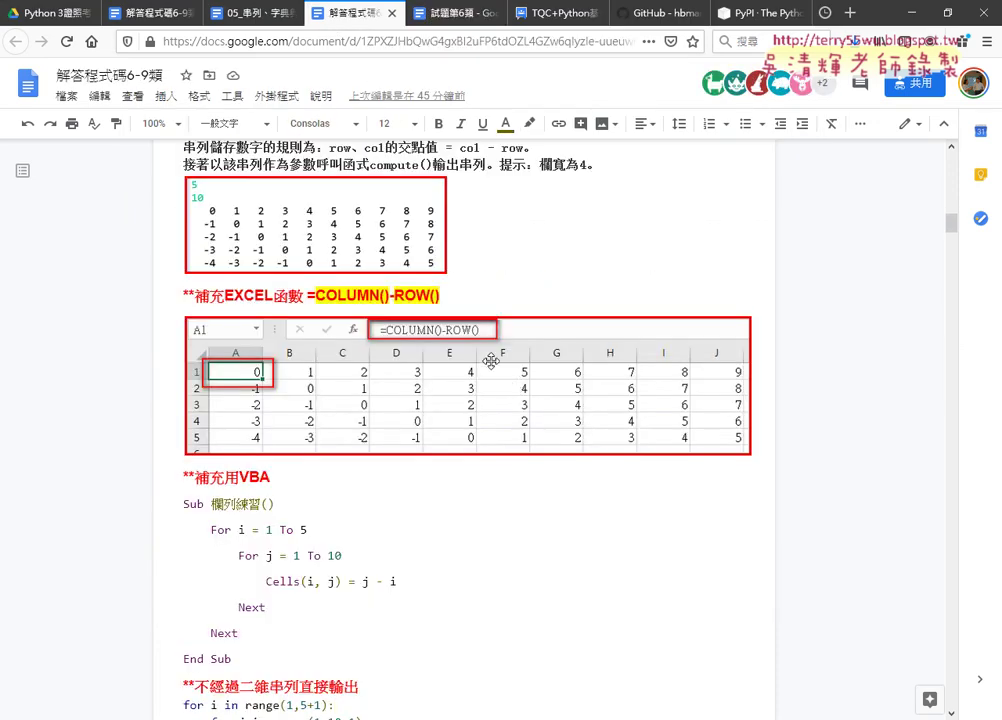
drag(441, 296, 309, 296)
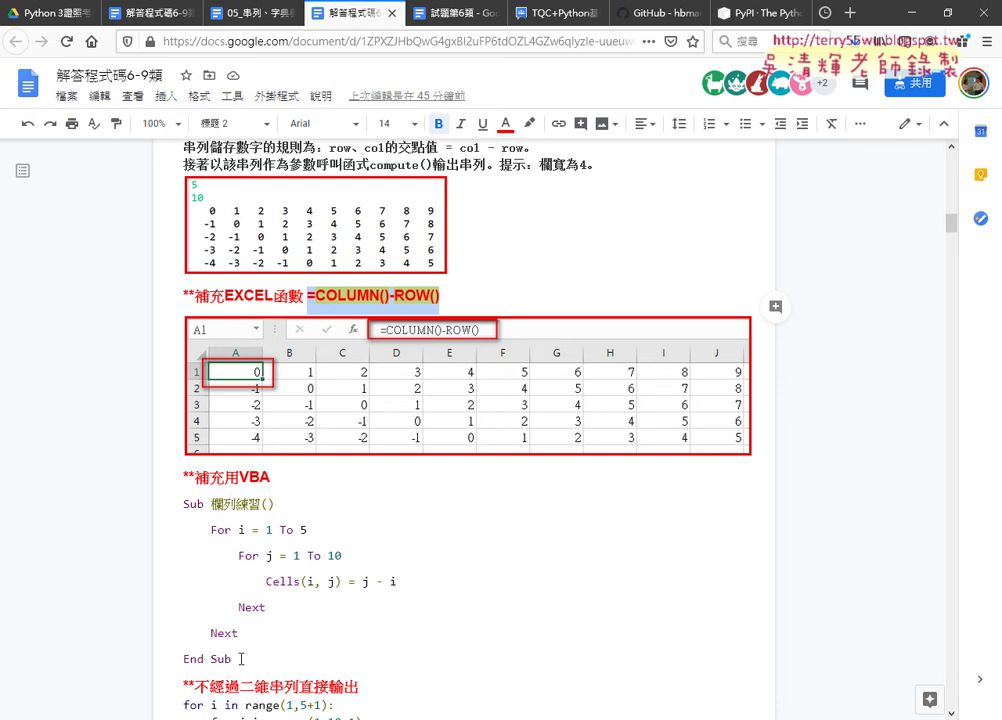
drag(241, 659, 166, 518)
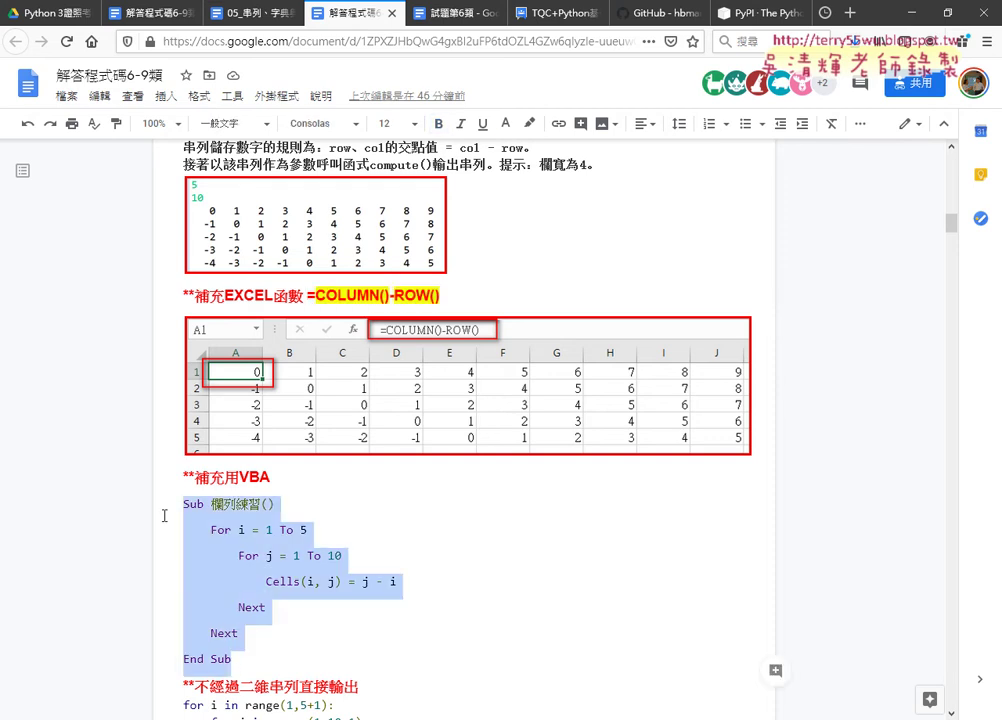
key(alt+Tab)
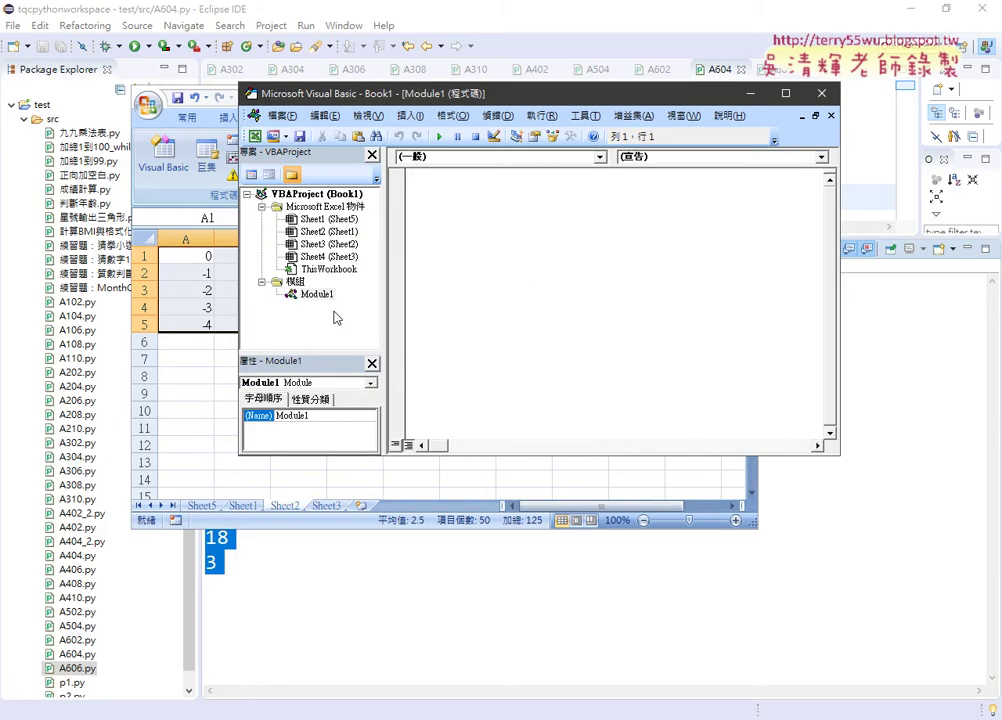
Step: Paste the copied 欄列練習 macro into Module1
right_click(306, 256)
mouse_move(235, 318)
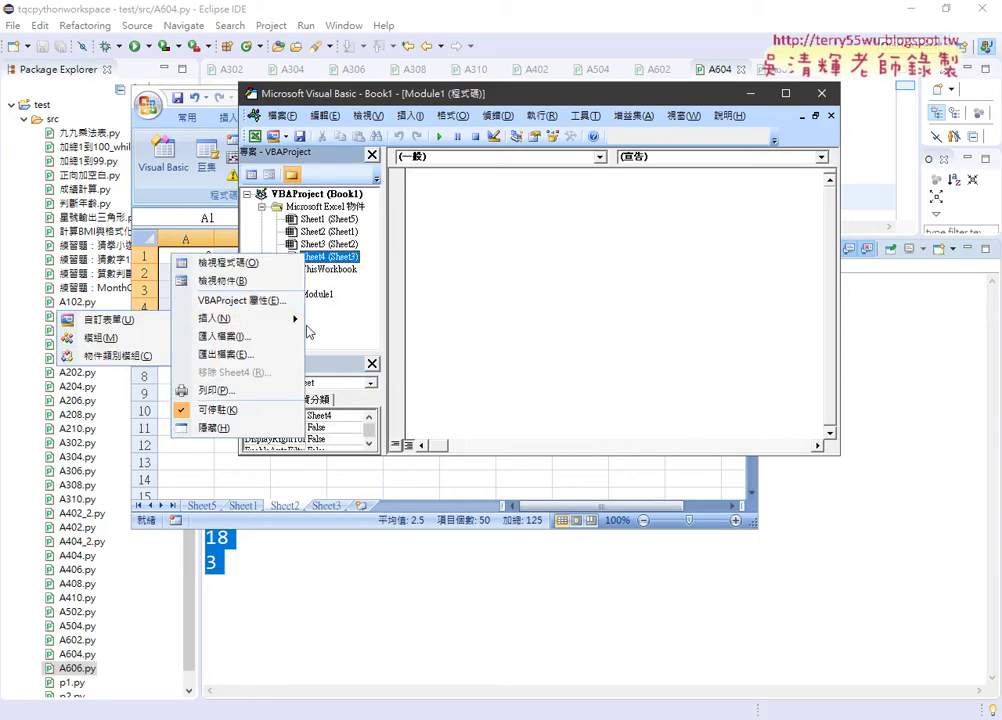
right_click(470, 217)
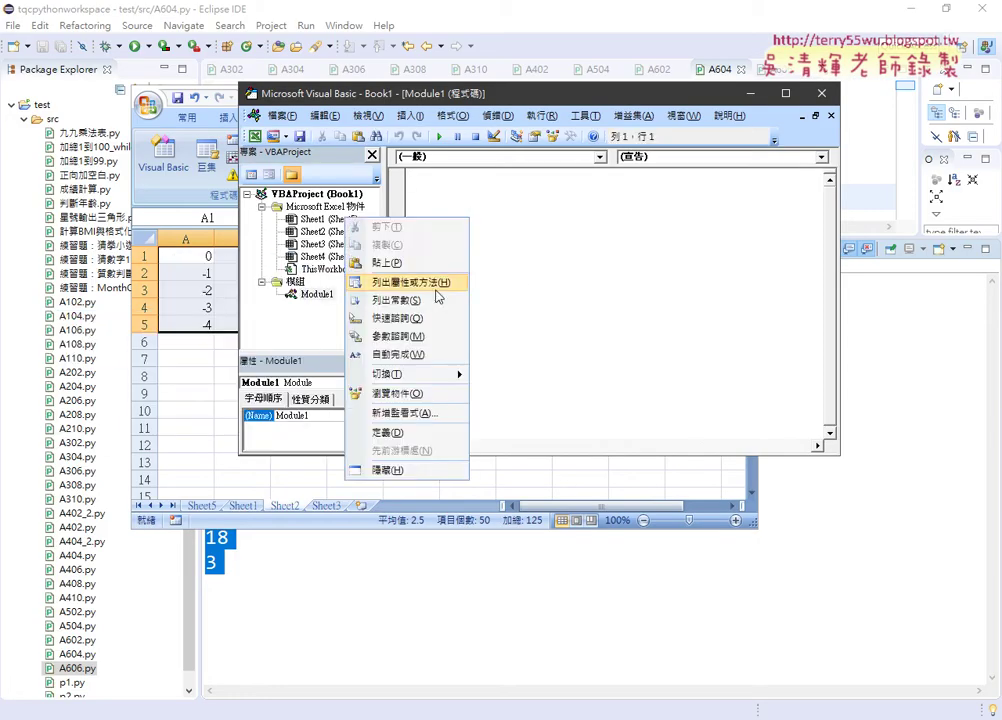
click(390, 262)
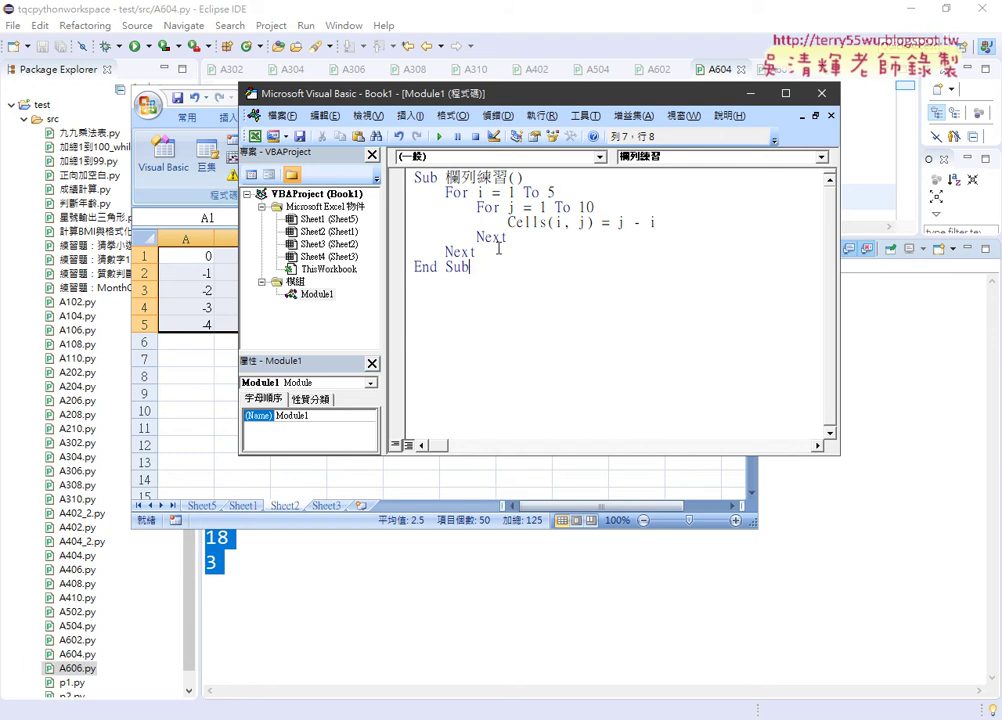
drag(495, 94, 607, 98)
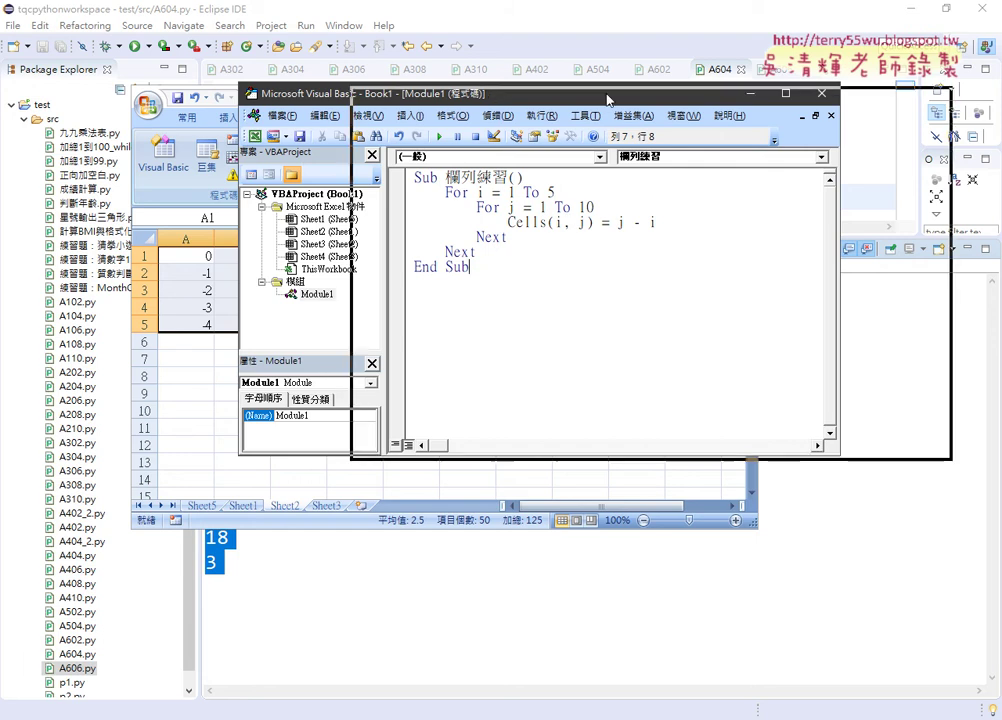
Step: Run the macro with F5 on the empty Sheet3, filling A1:J5 with j - i values
click(326, 506)
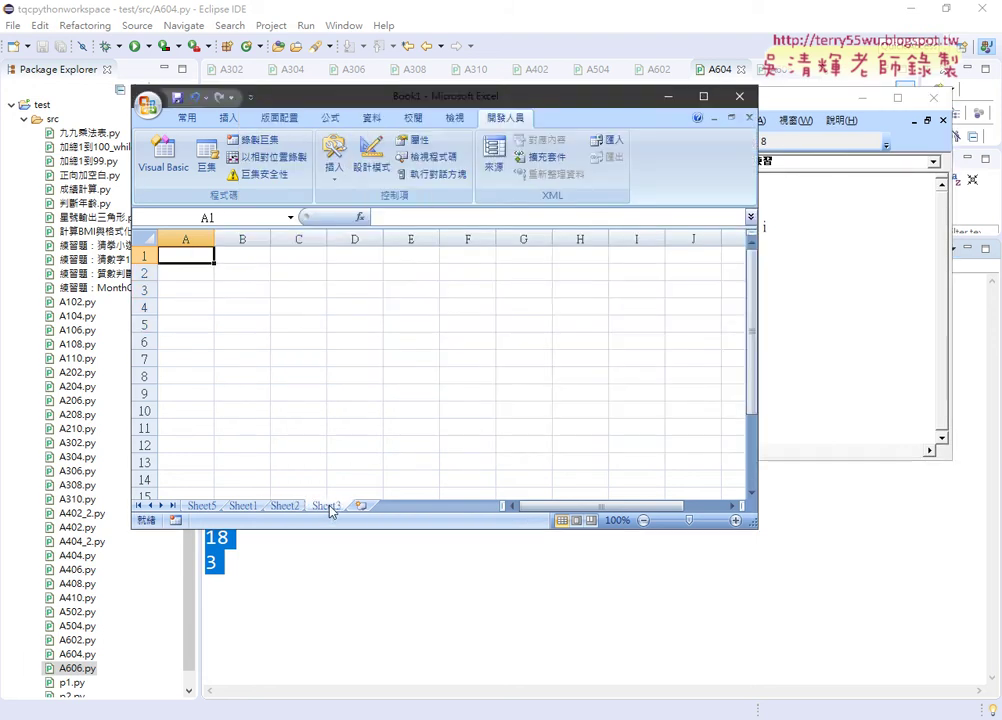
click(861, 262)
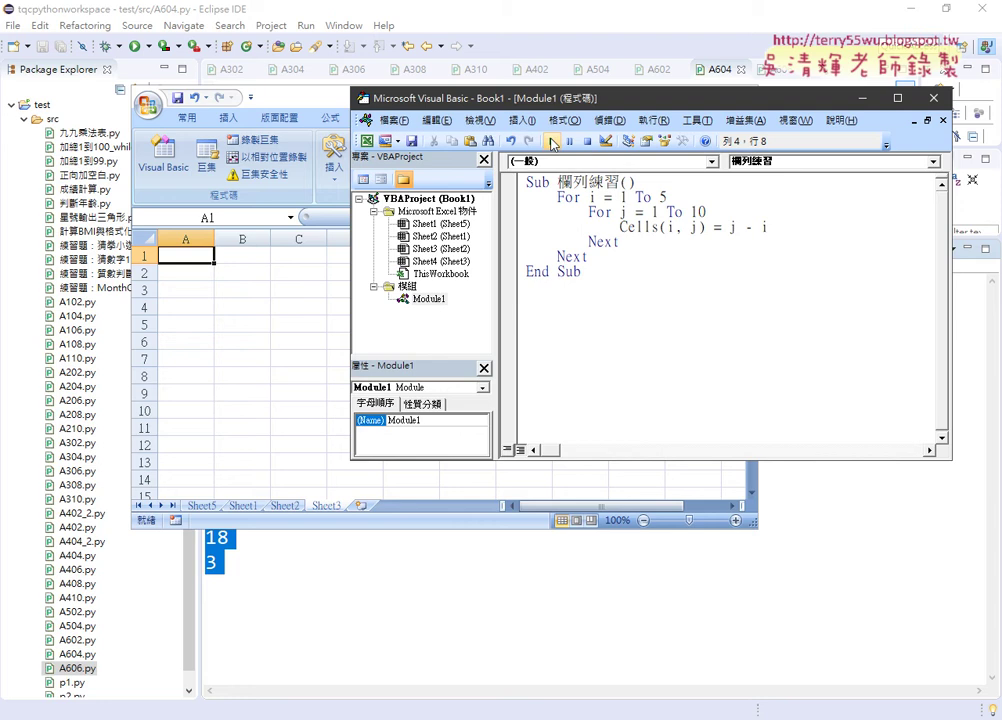
key(F5)
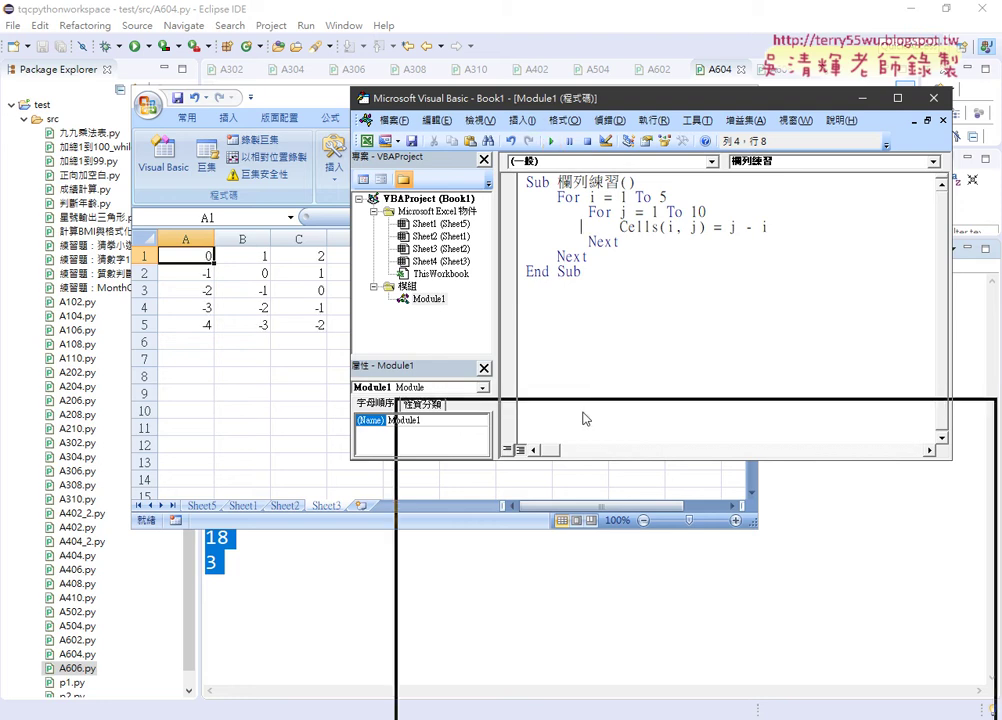
drag(558, 175, 585, 415)
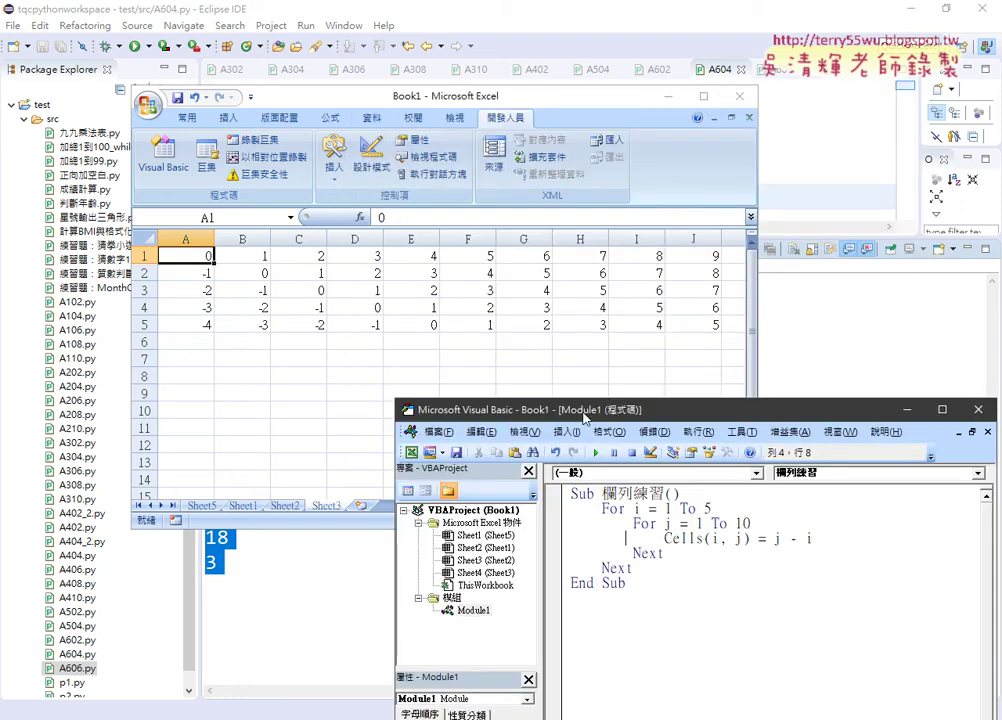
Step: Highlight i 1 To 5, j 1 To 10, Cells(i, j) and j - i, then hide Excel
drag(585, 415, 487, 111)
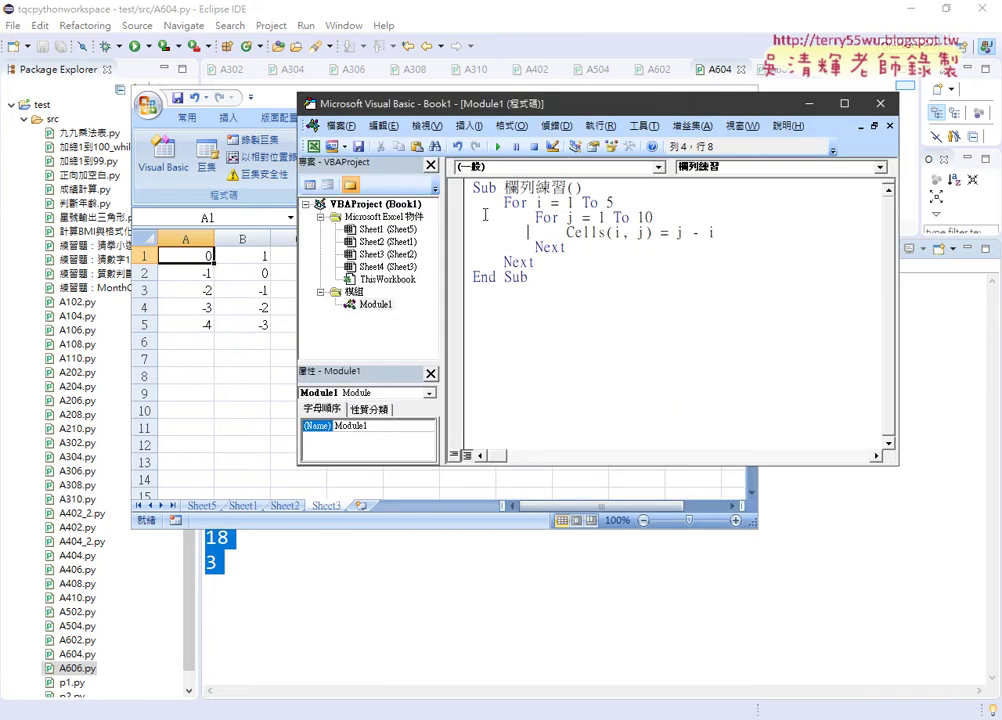
double_click(538, 203)
drag(566, 203, 637, 203)
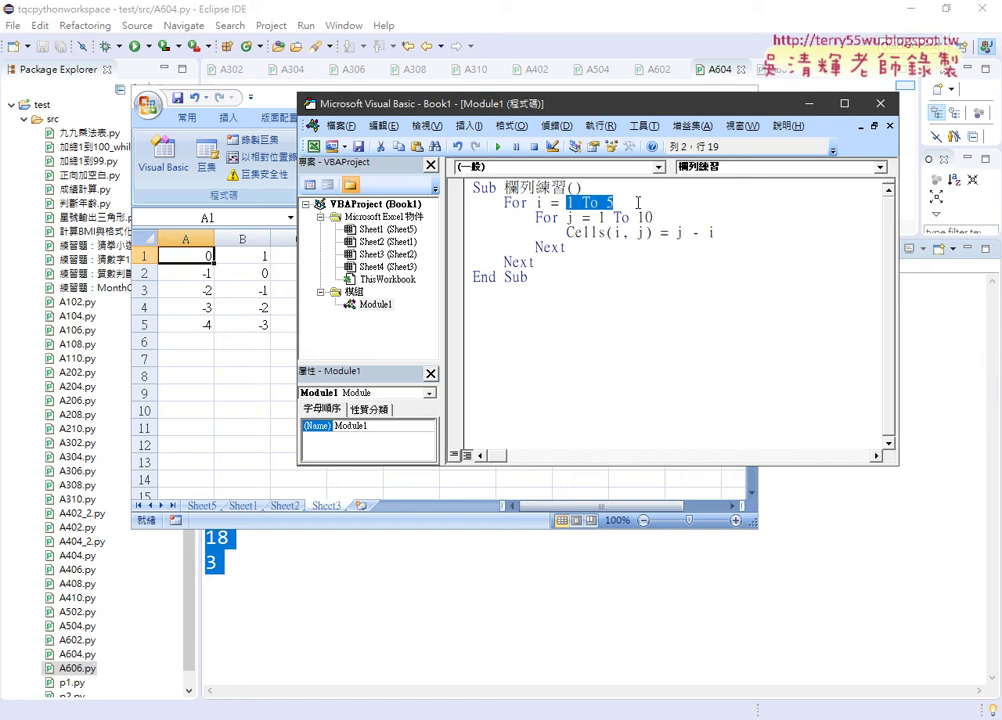
double_click(570, 217)
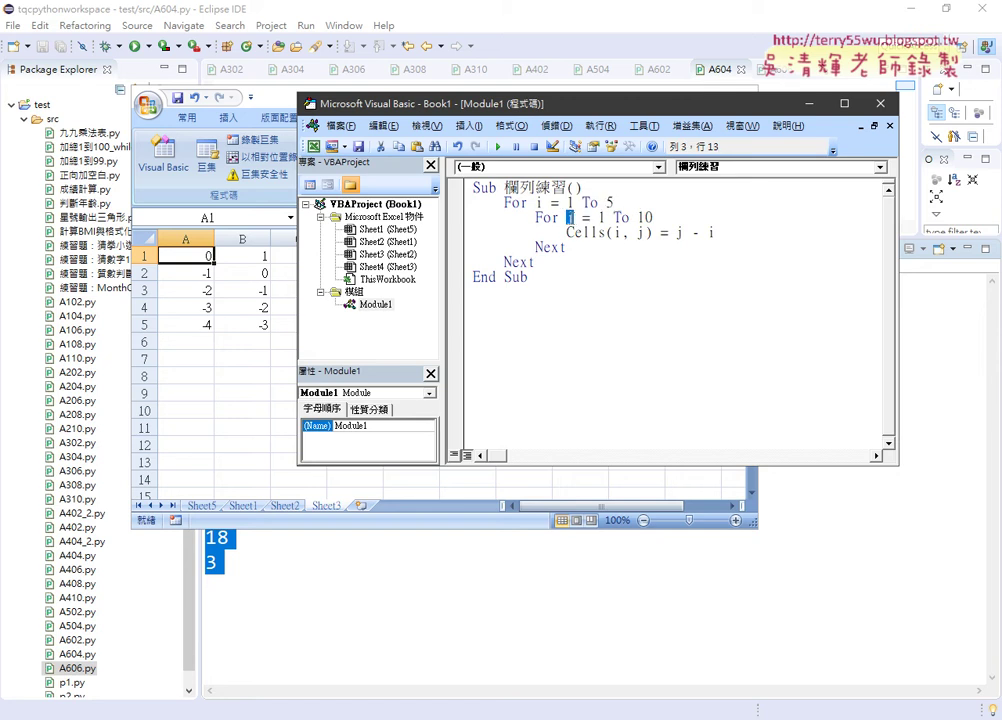
drag(597, 217, 652, 217)
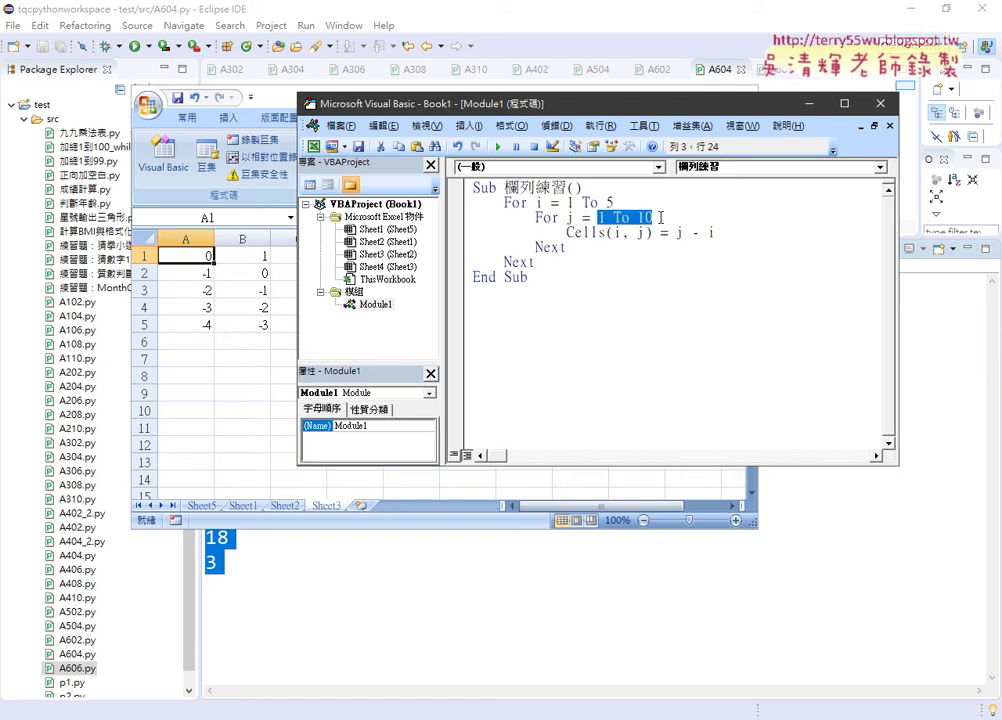
drag(566, 232, 652, 232)
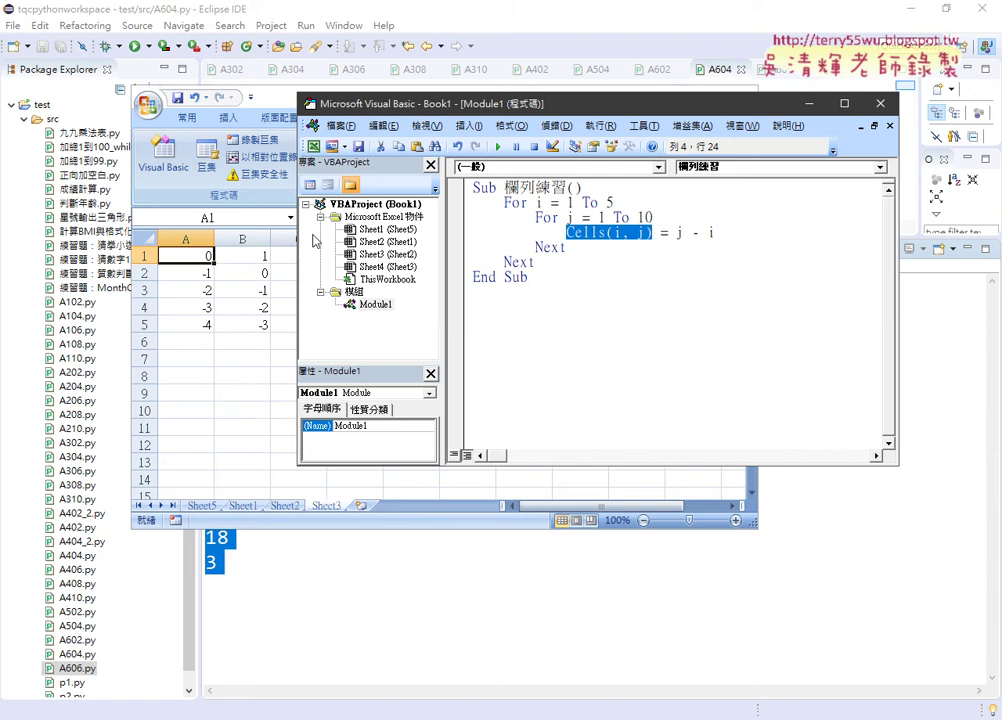
double_click(679, 232)
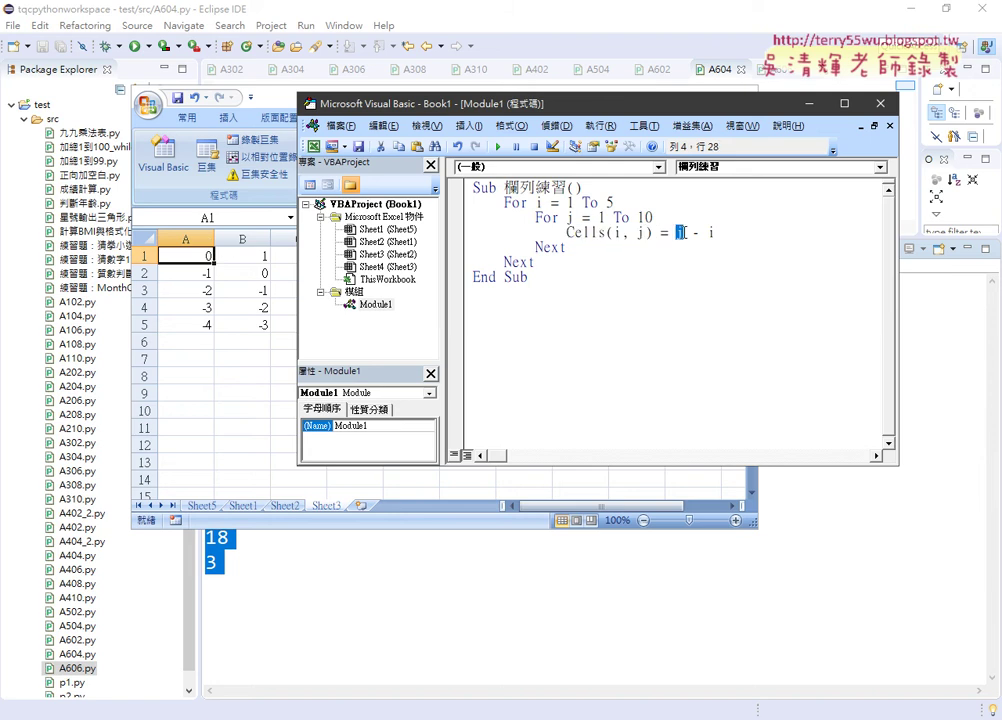
drag(677, 232, 715, 232)
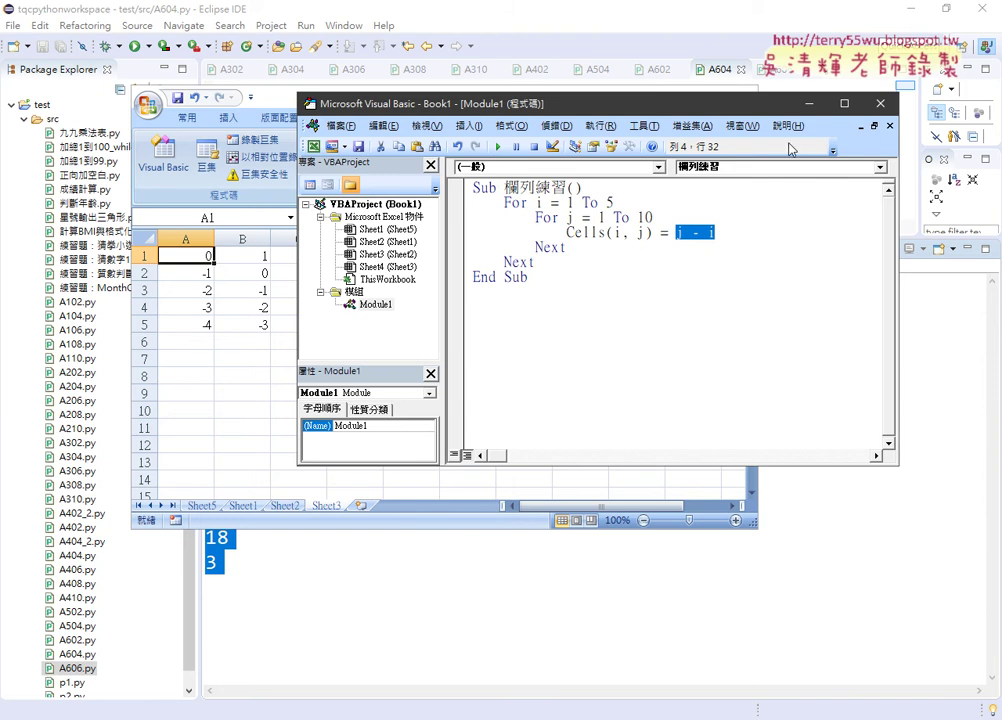
click(880, 104)
click(672, 96)
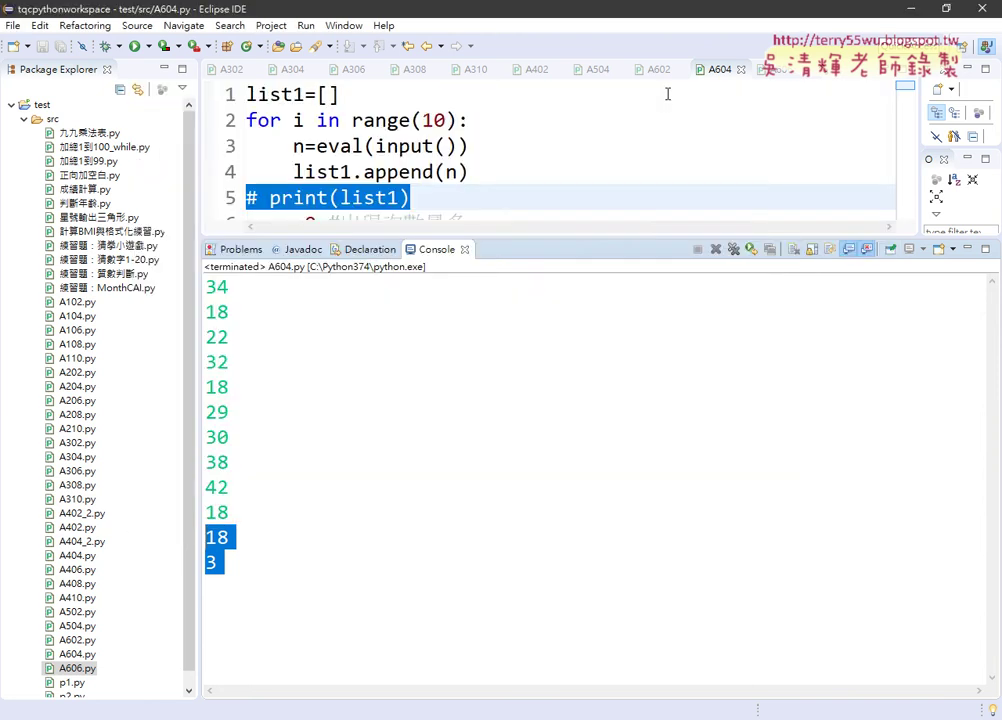
Step: Run A606.py with an enlarged console, entering 5 rows and 10 columns
click(778, 69)
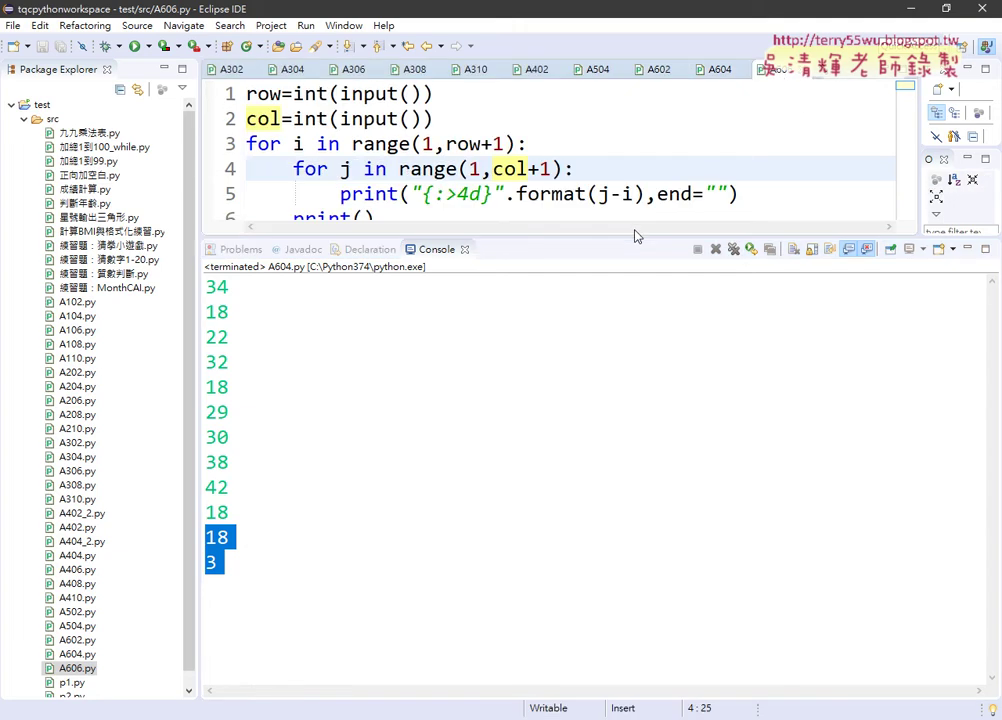
drag(635, 235, 633, 148)
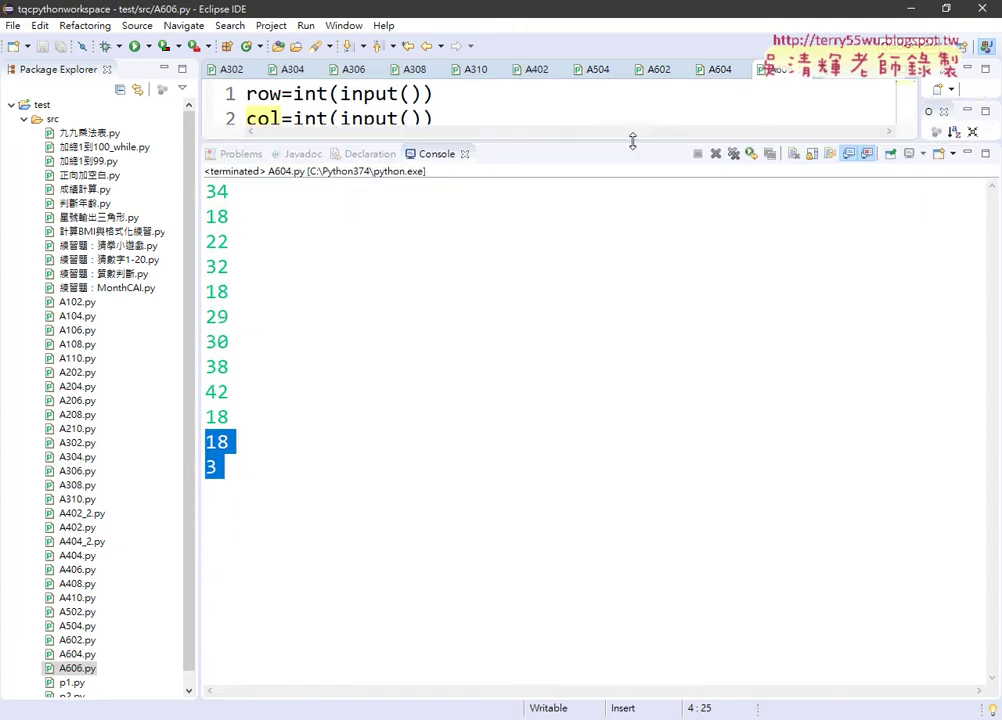
click(256, 94)
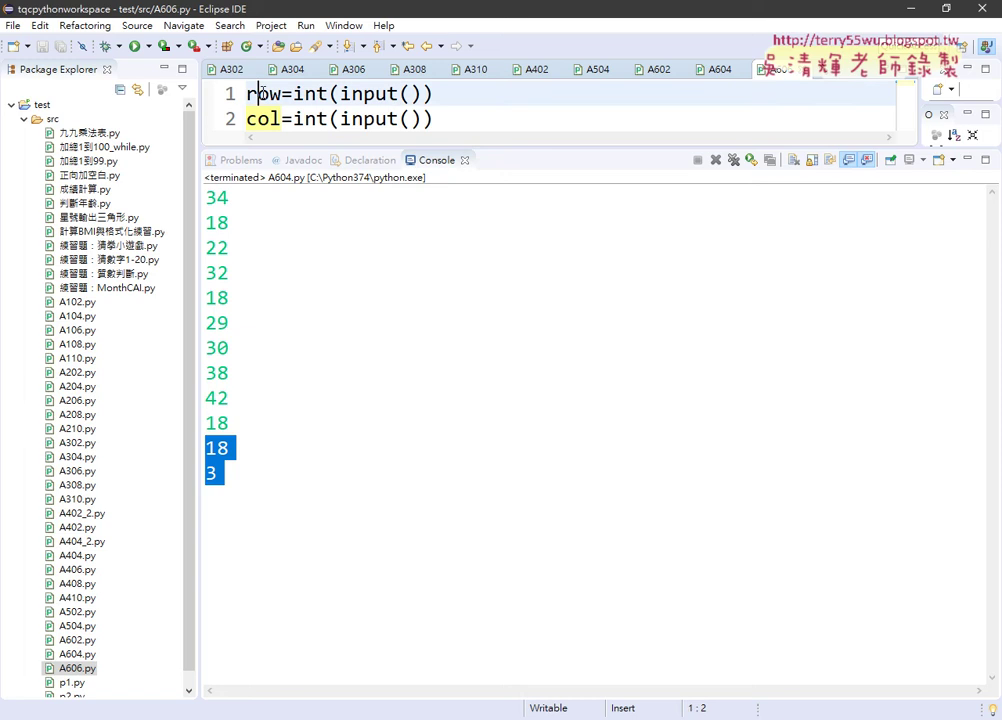
click(134, 46)
click(287, 230)
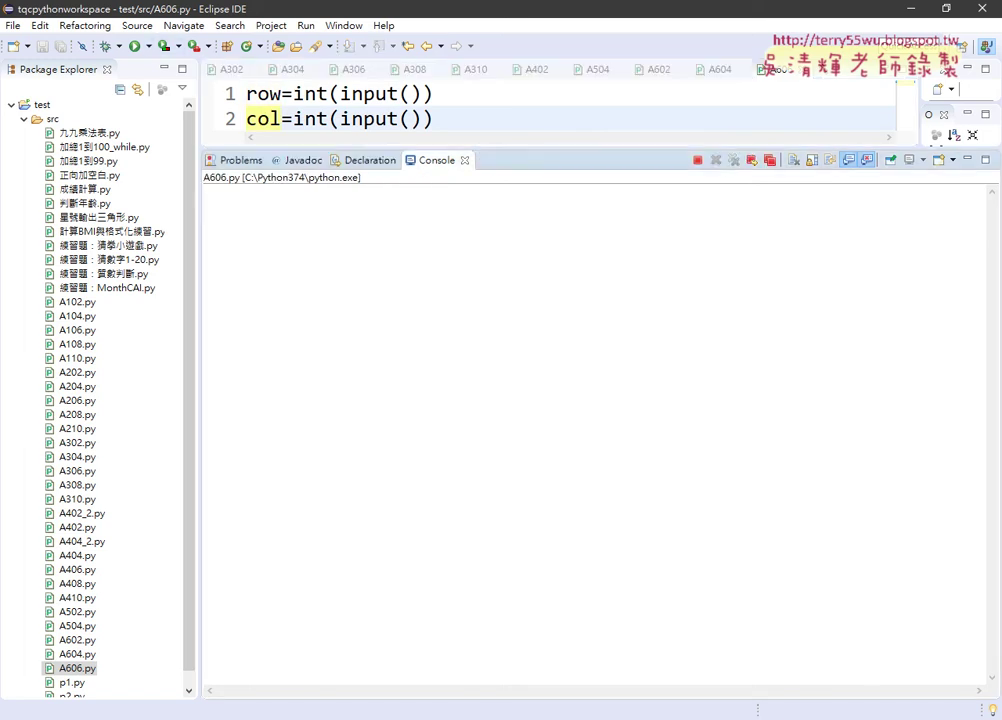
text(5)
key(Return)
text(10)
key(Return)
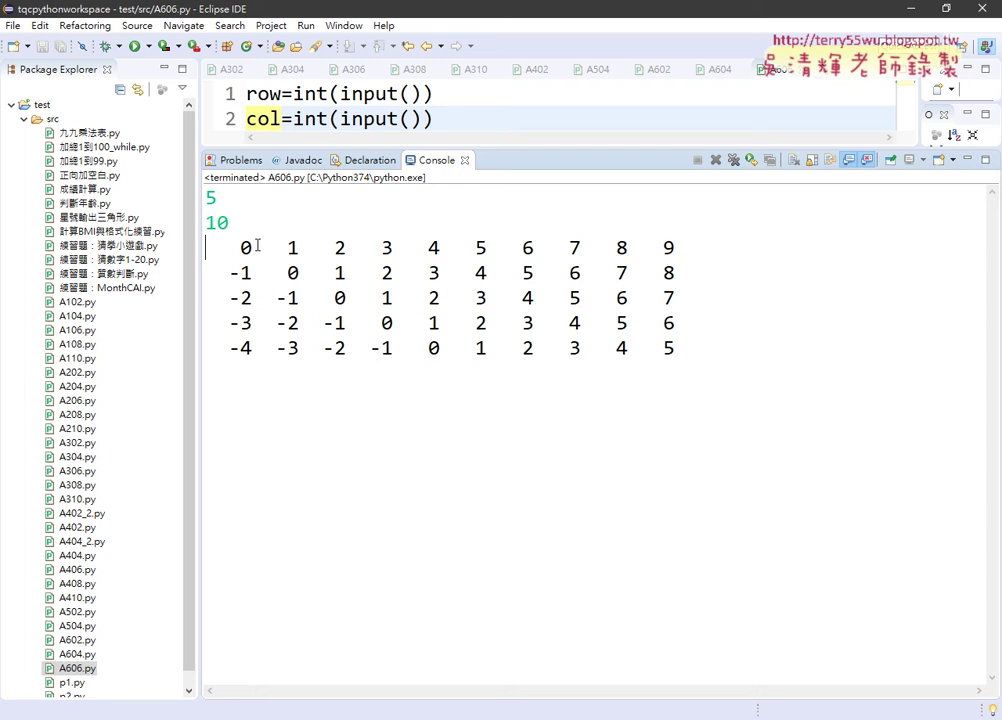
Step: Highlight the first output value 0, the second row's -1, and the rest of the grid
drag(252, 248, 197, 251)
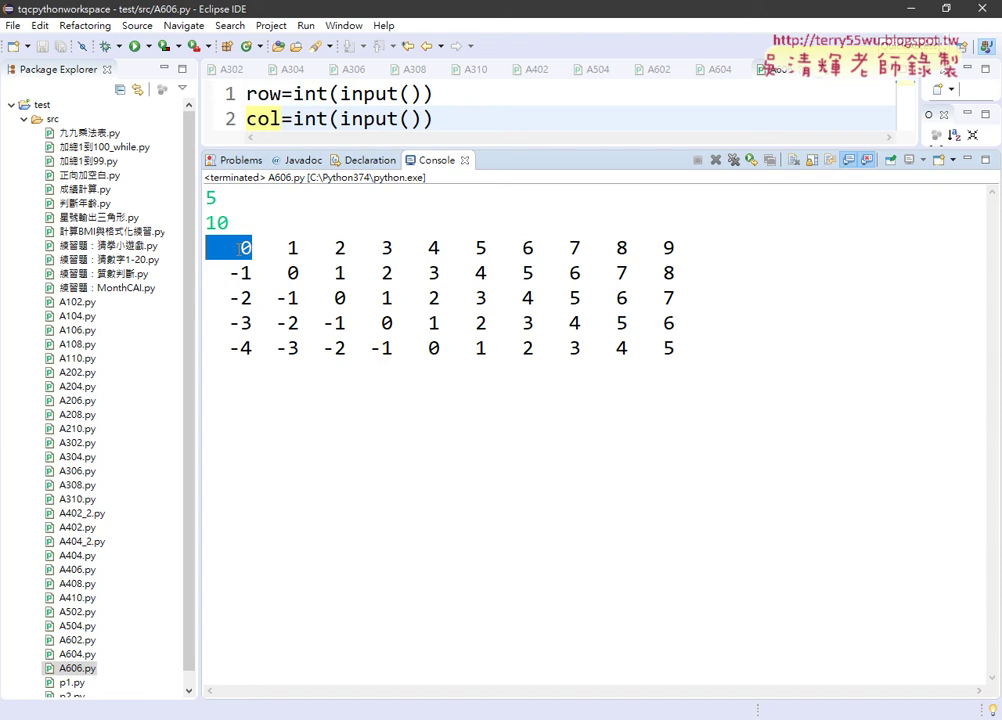
drag(241, 248, 208, 251)
drag(251, 248, 204, 244)
mouse_move(250, 273)
mouse_down()
mouse_move(206, 274)
mouse_move(252, 249)
mouse_up()
drag(707, 248, 691, 345)
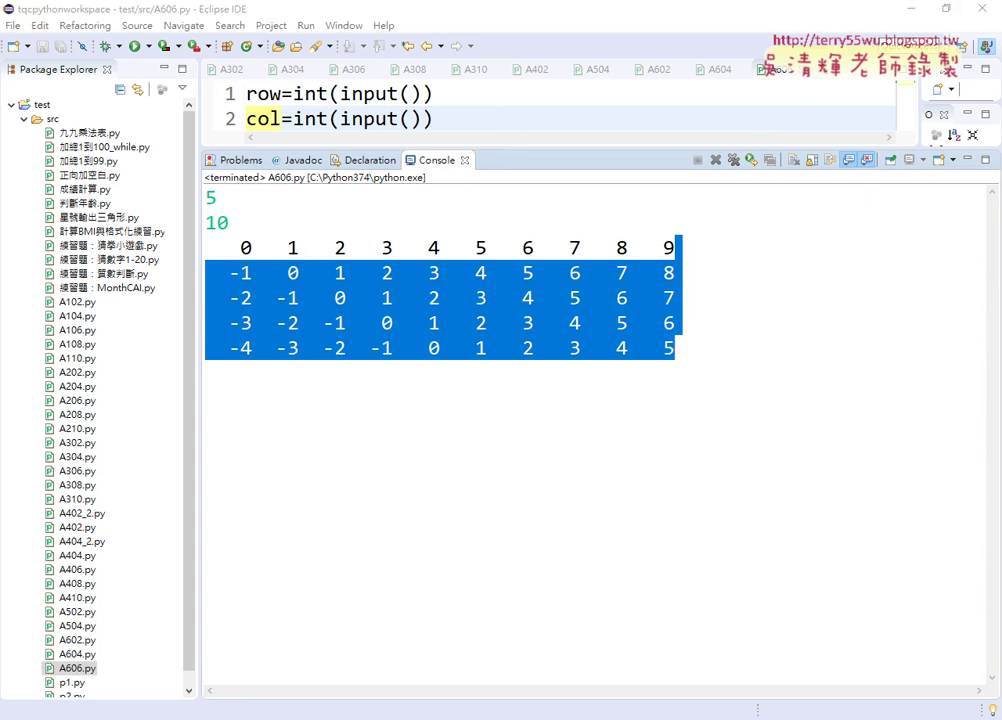
Step: Bring Excel's VBA editor back to the front, moved up-left and widened
click(163, 155)
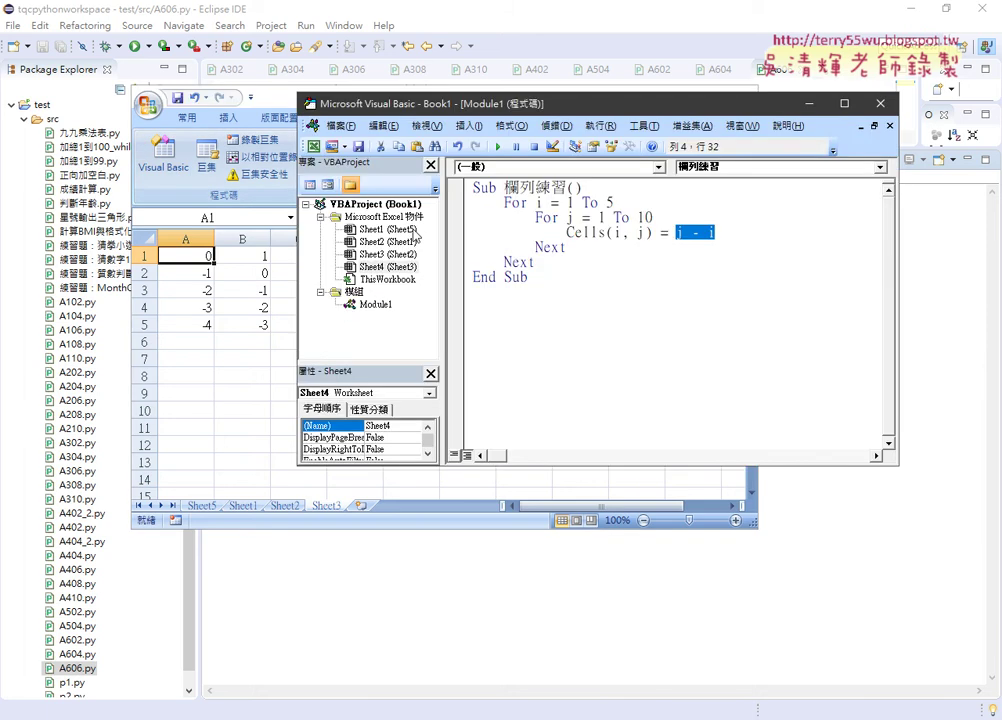
drag(440, 103, 336, 88)
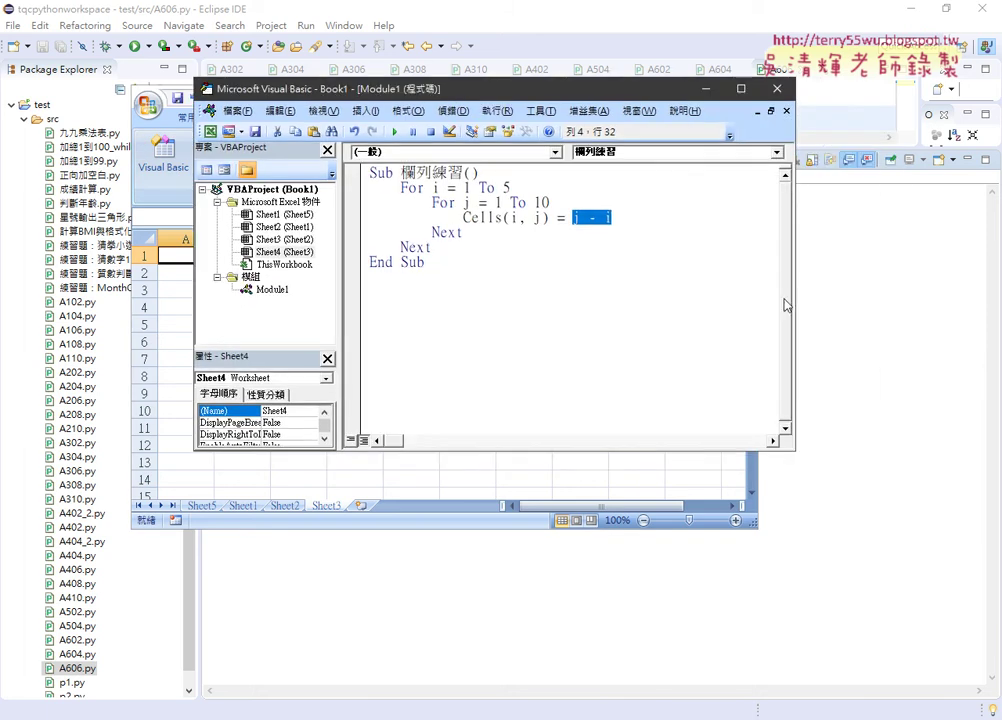
drag(786, 305, 860, 305)
Step: Highlight the outer For i loop line and place the caret after the counter i
click(545, 176)
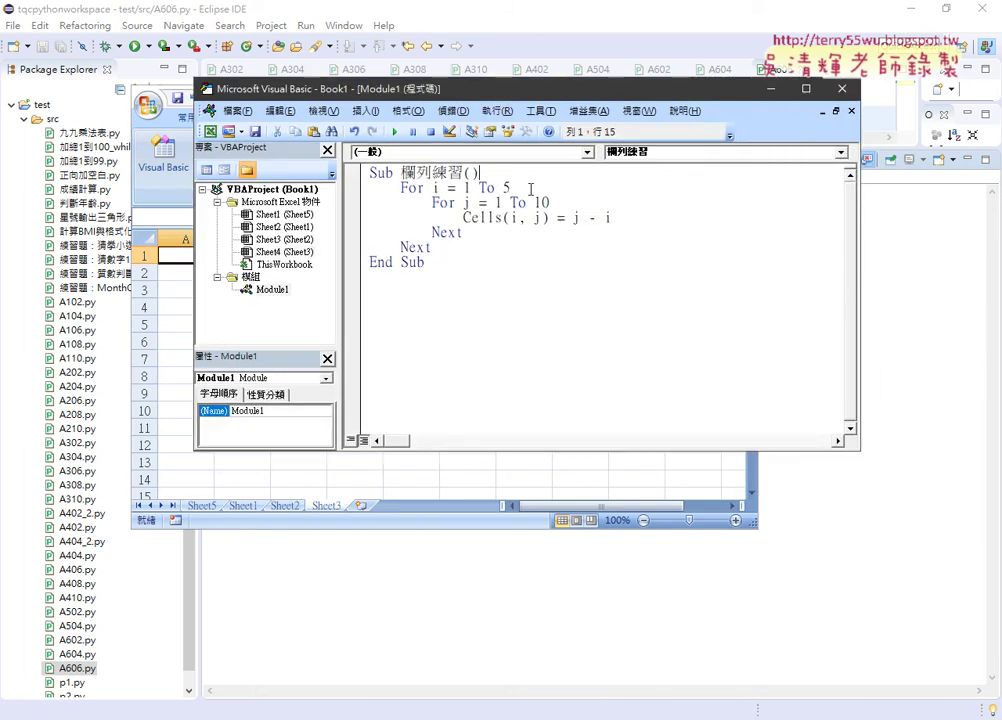
drag(530, 189, 369, 189)
click(437, 187)
Step: Run the macro to fill the sheet's grid, then return to the 解答程式碼6-9類 document
key(F5)
drag(450, 89, 550, 179)
key(alt+Tab)
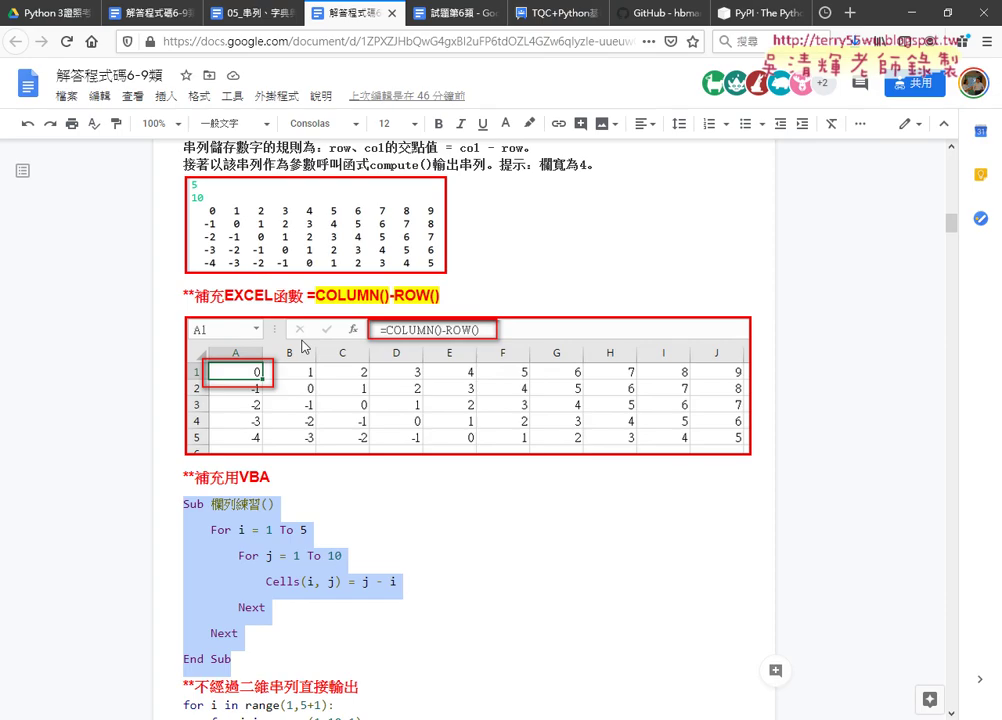
key(ctrl+1)
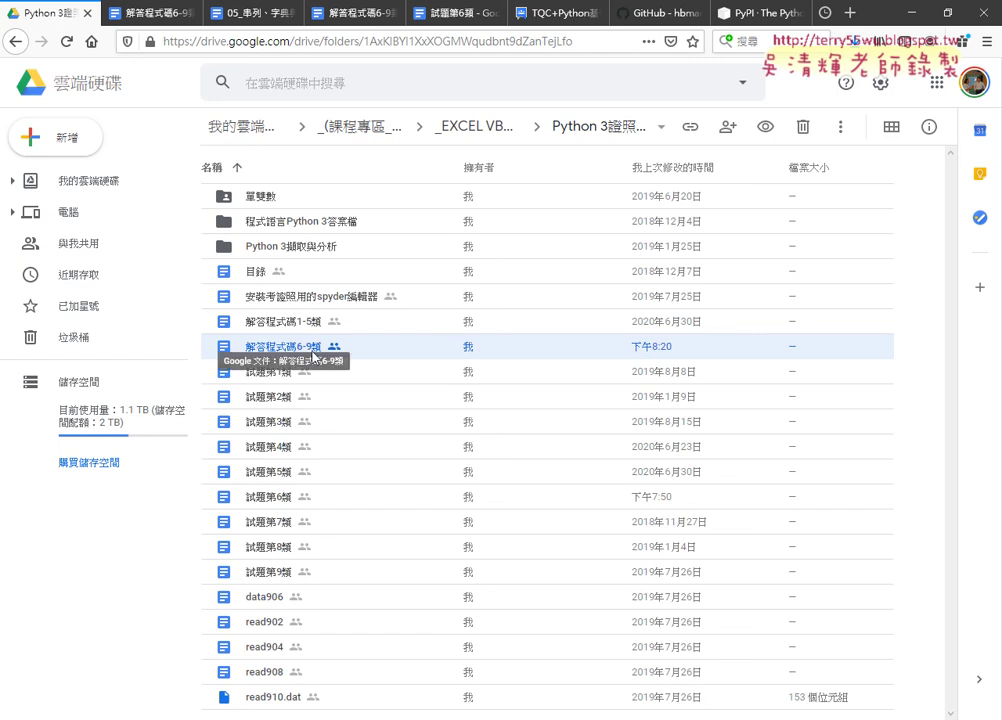
click(305, 15)
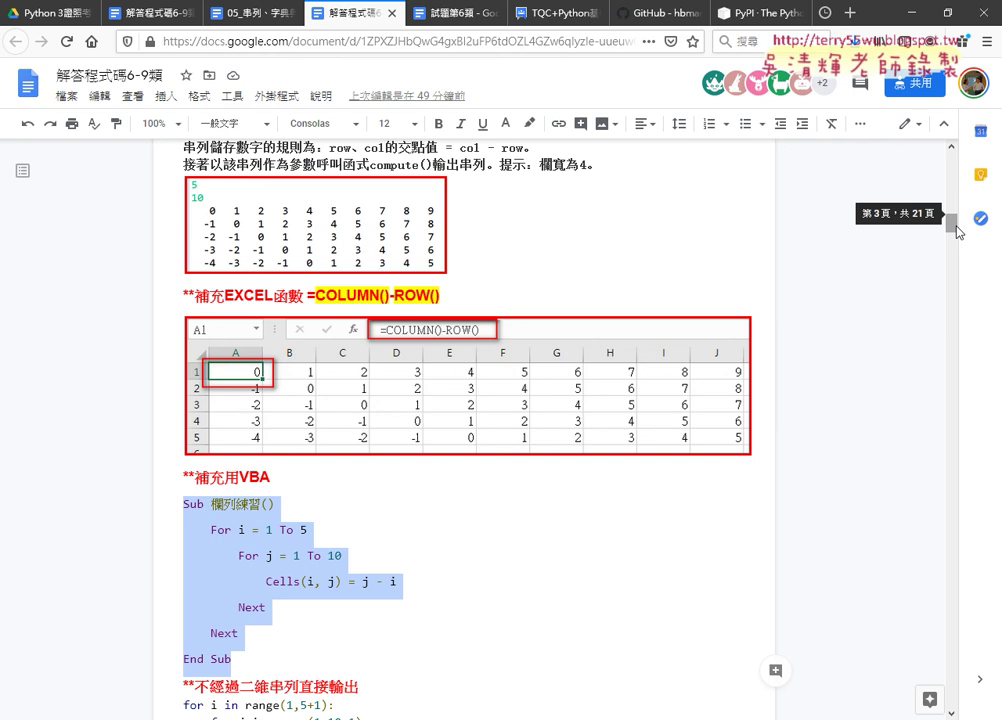
Step: Highlight the =COLUMN()-ROW() formula, then the whole VBA macro block below it
scroll(957, 232, down, 2)
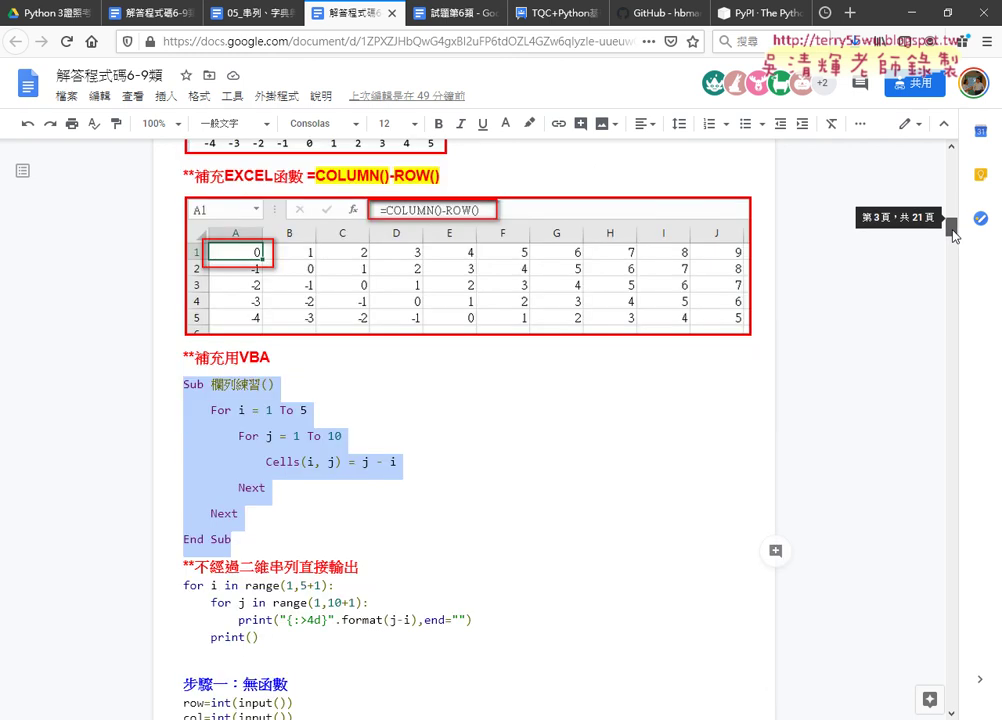
click(452, 183)
scroll(452, 183, up, 2)
shift+click(307, 303)
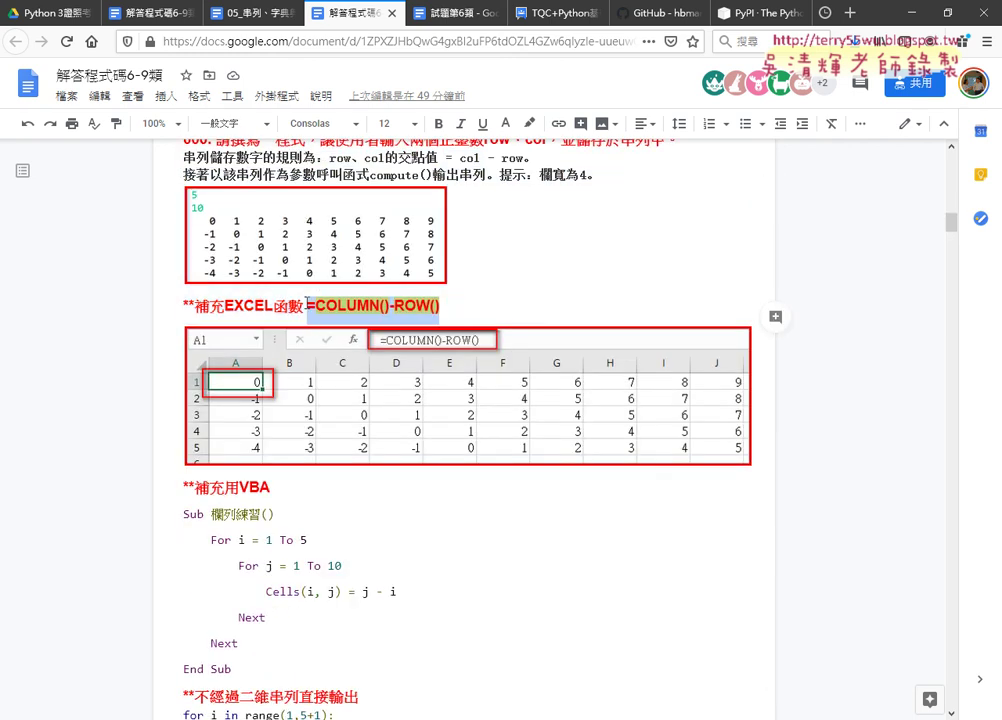
scroll(441, 353, down, 4)
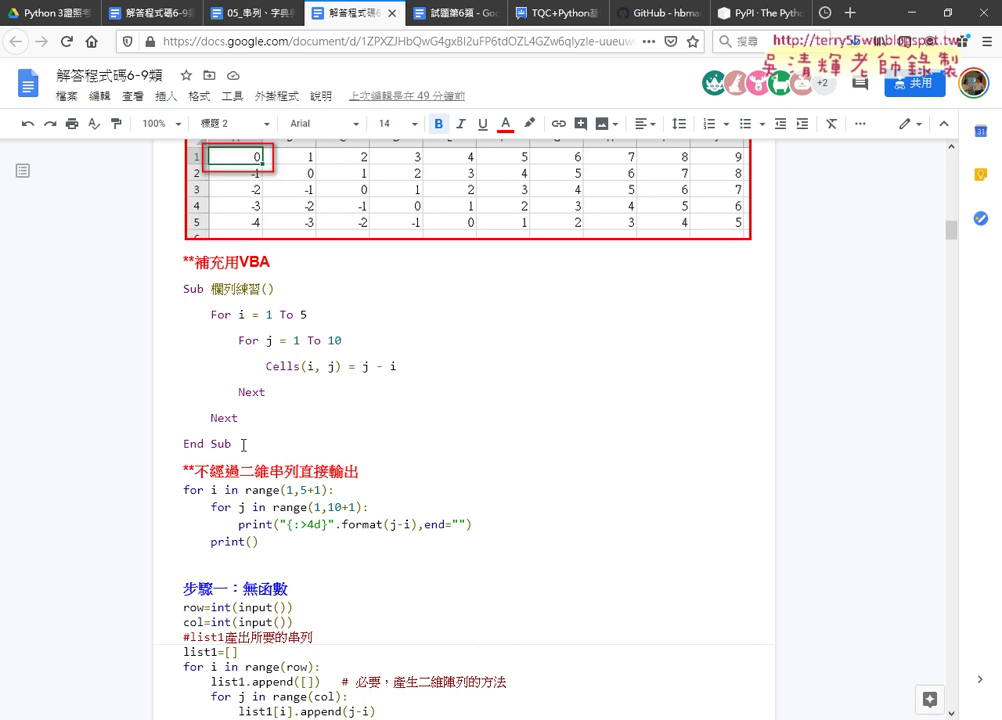
drag(243, 444, 156, 300)
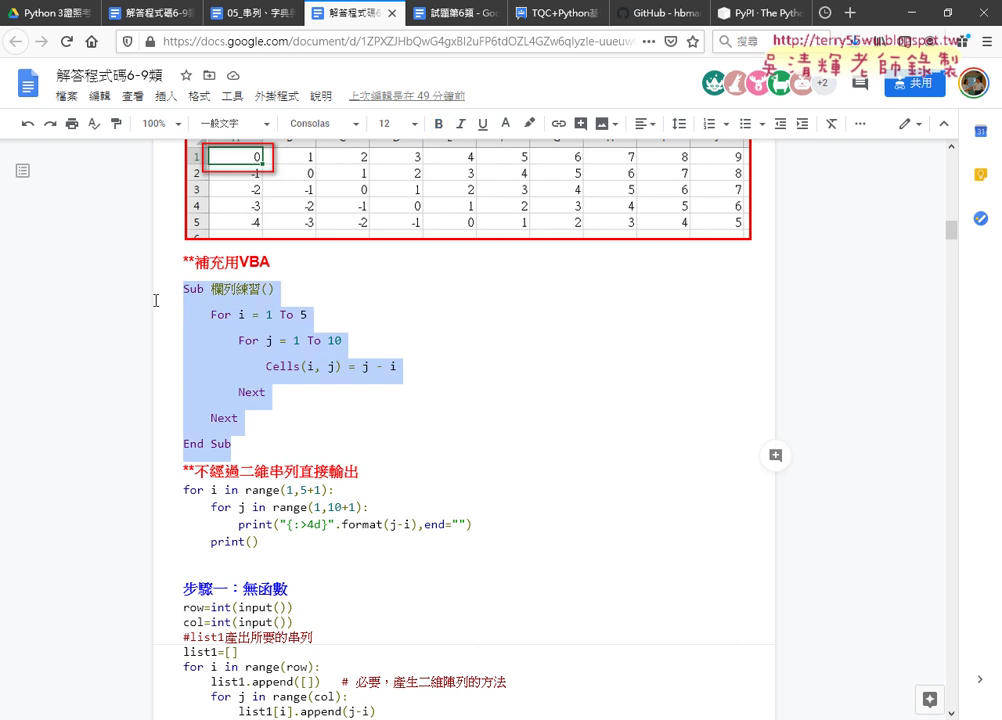